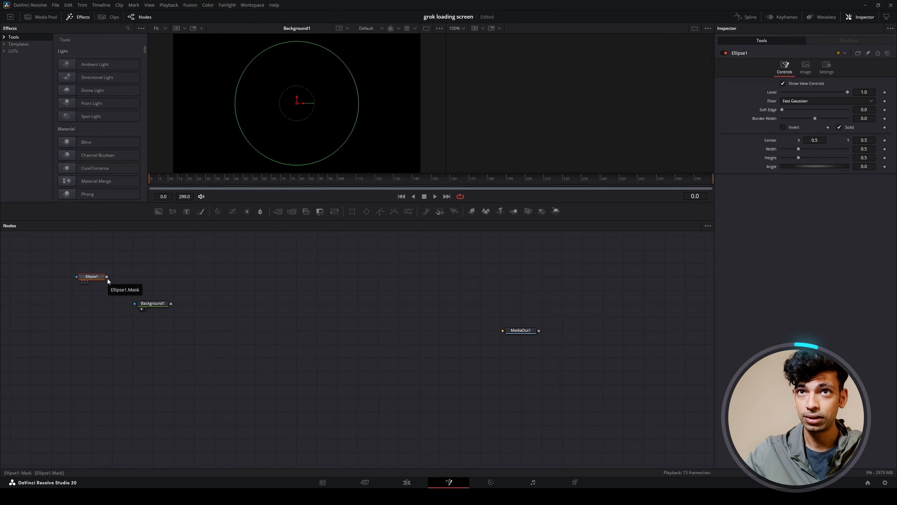
Mask the Background1 node with Ellipse1 and set its colour to white.
drag(107, 277, 135, 305)
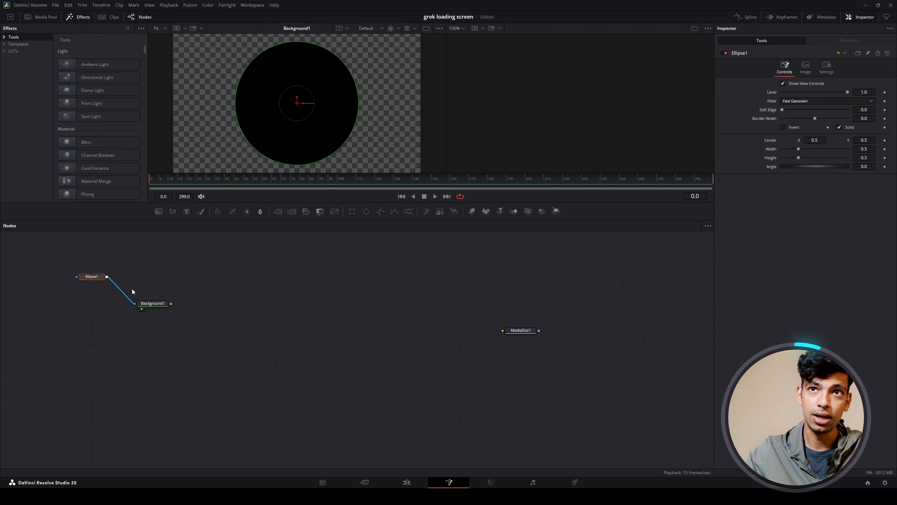
click(153, 303)
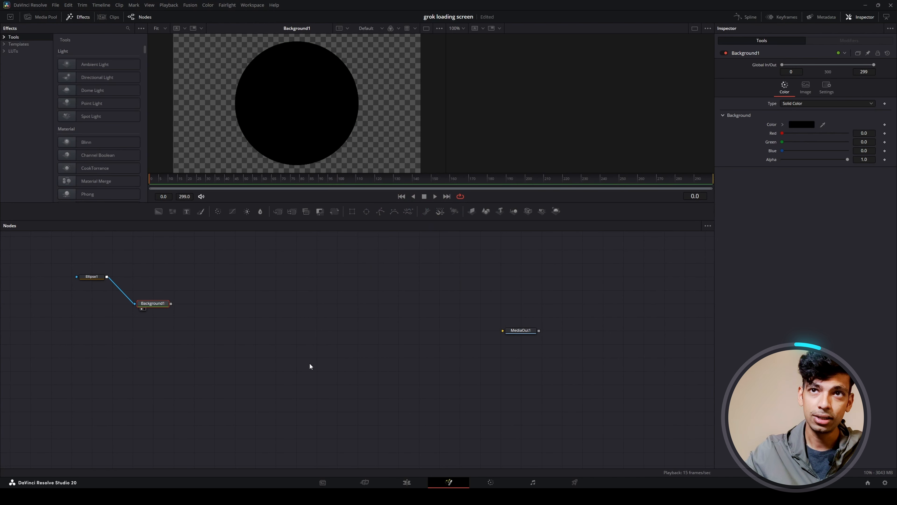
click(801, 125)
click(434, 232)
click(519, 306)
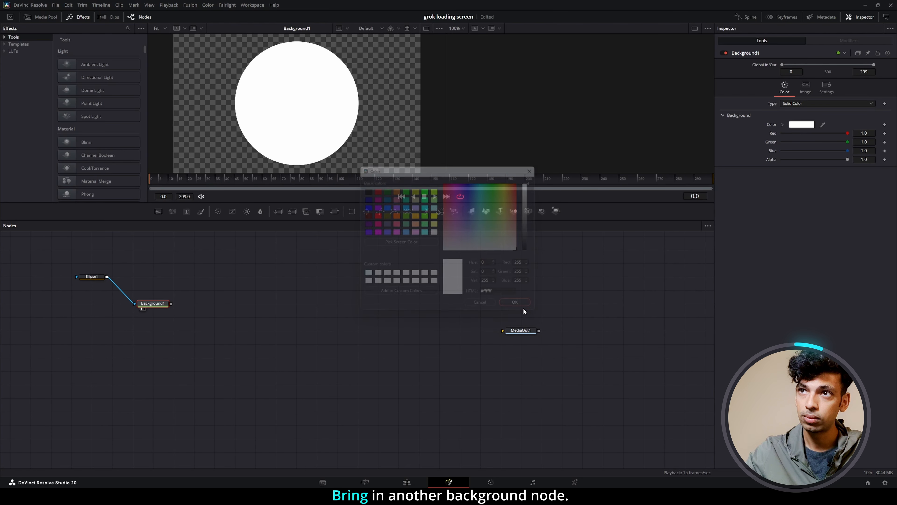
Add a second Background node and a MultiMerge, merging the white circle over the new background and feeding the result into MediaOut1.
drag(158, 211, 159, 347)
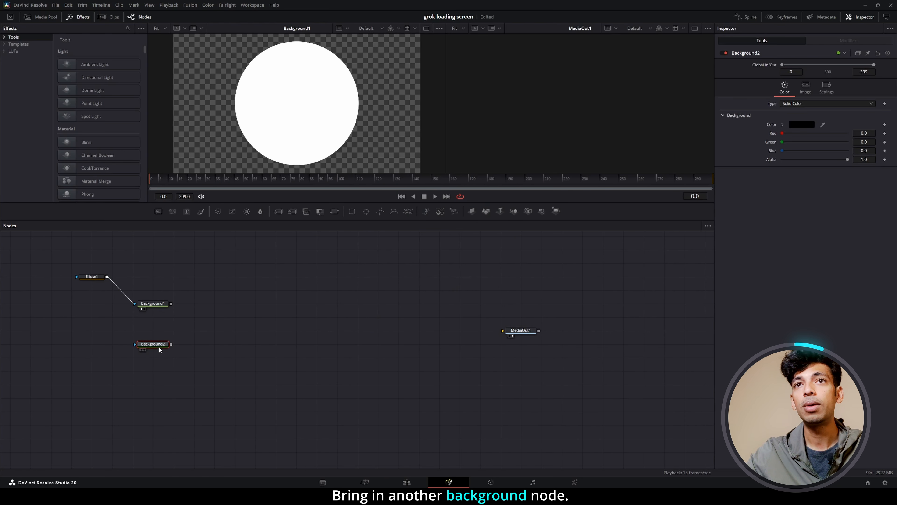
click(171, 305)
drag(292, 211, 277, 304)
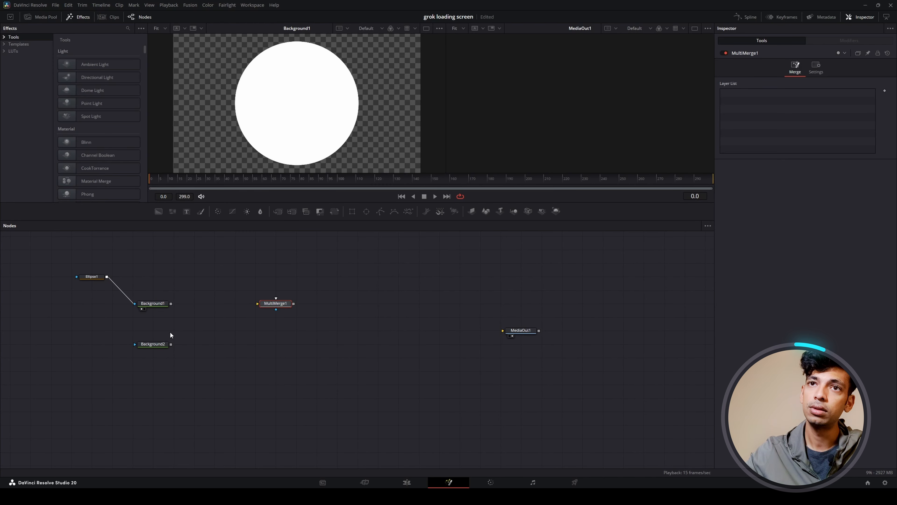
drag(172, 344, 259, 304)
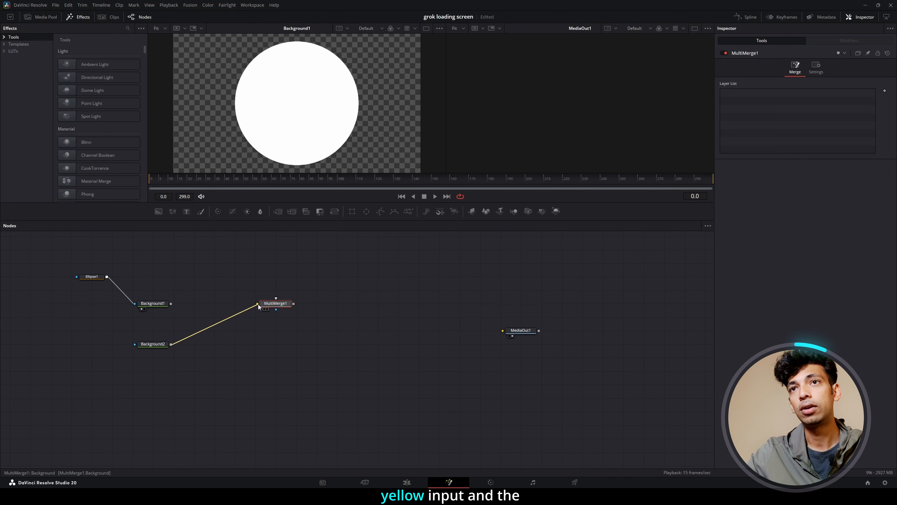
drag(171, 303, 514, 334)
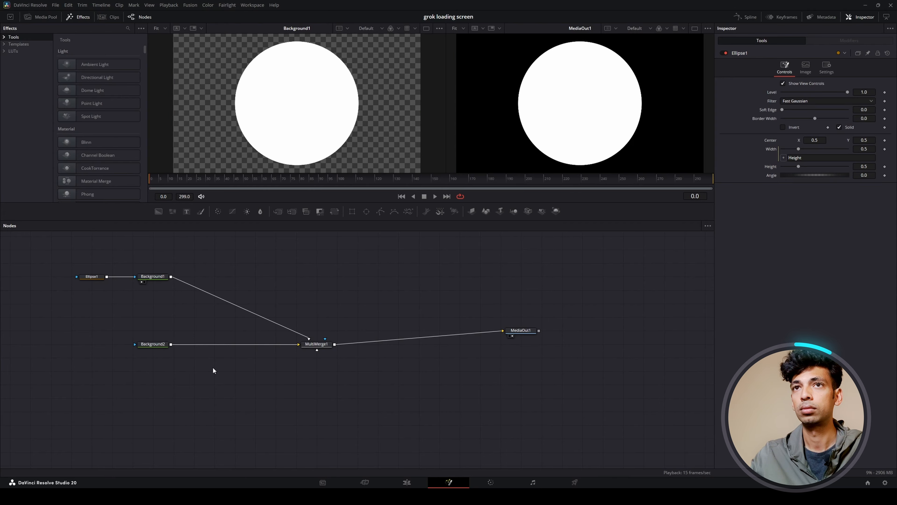
Insert a Crop node between Background1 and MultiMerge1.
key(shift+space)
text(CROP)
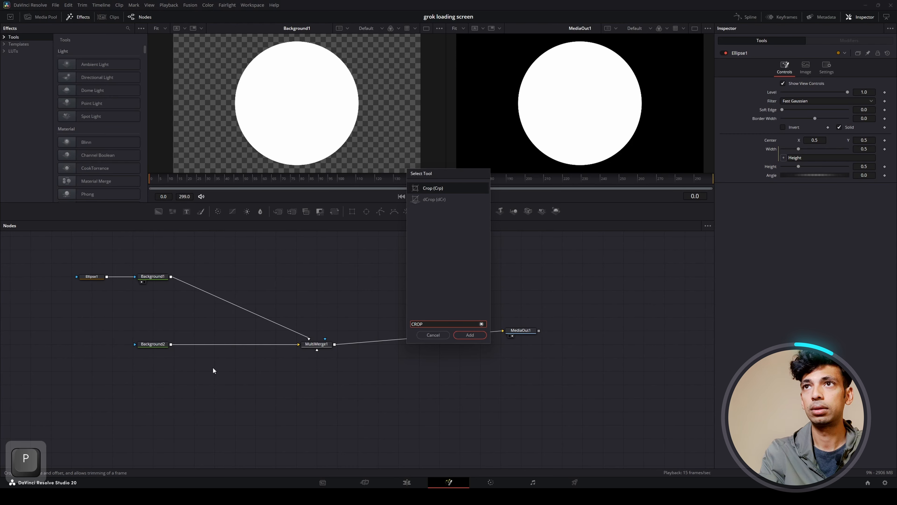
key(Return)
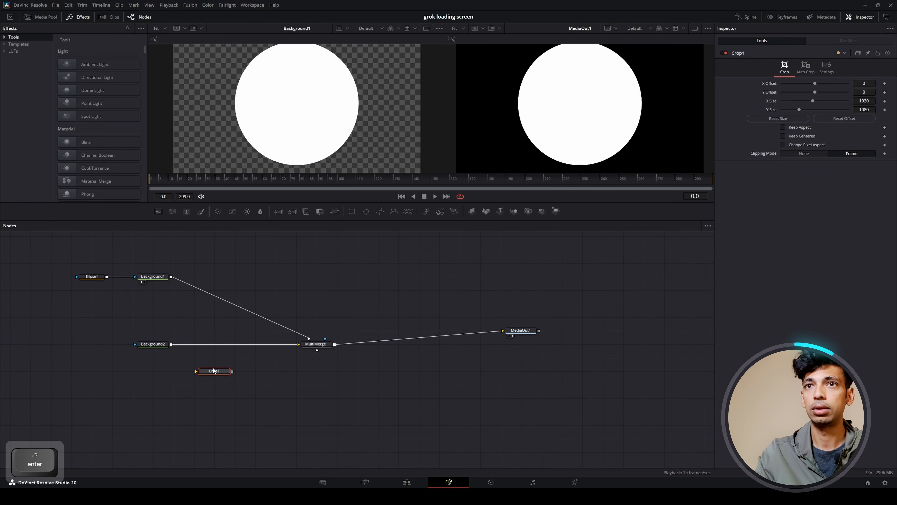
drag(211, 375, 212, 294)
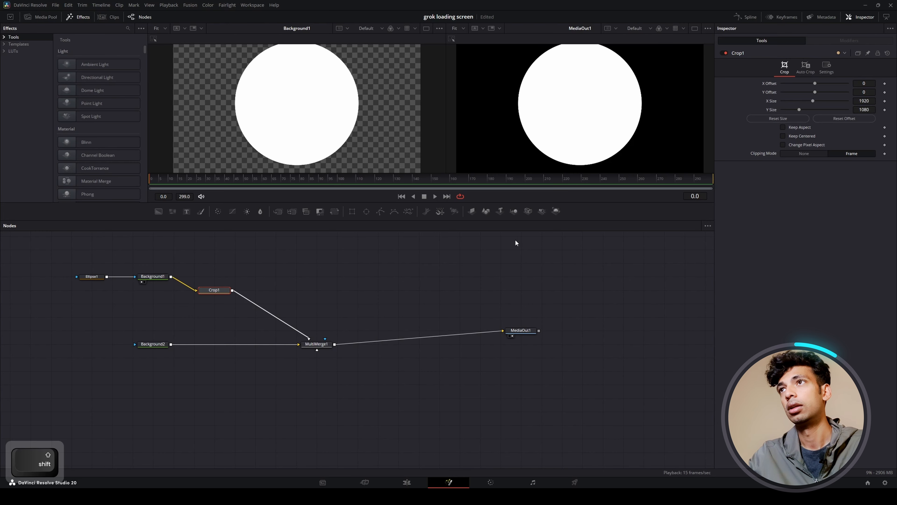
Set the Crop1 node's X Size to 1080 and enable Keep Centered.
click(873, 102)
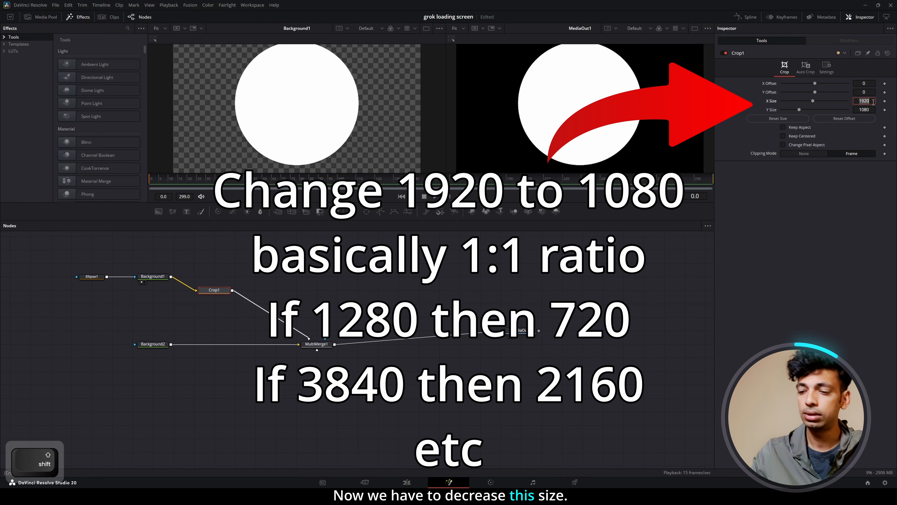
text(1080)
key(Tab)
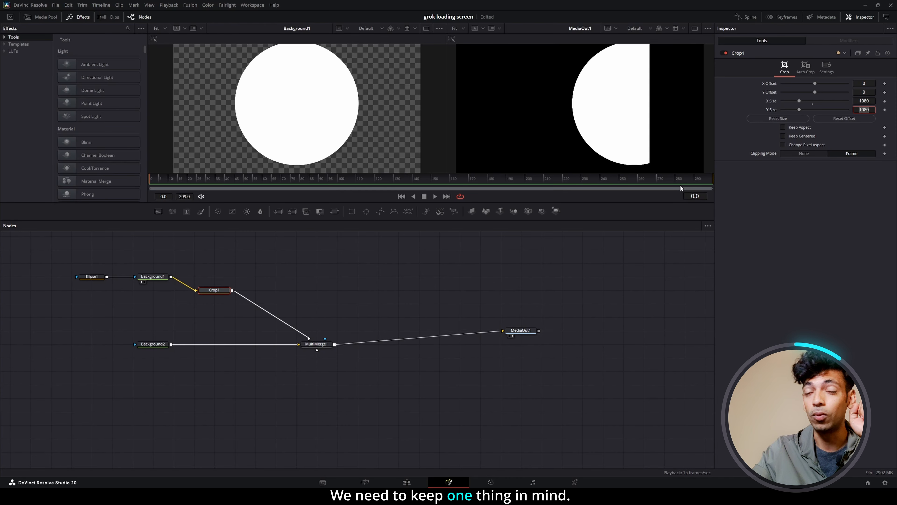
click(787, 137)
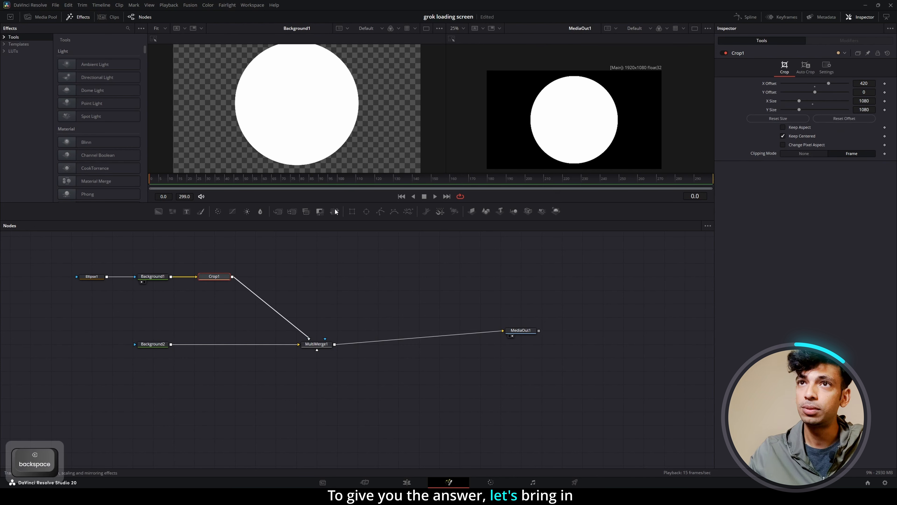
Insert a Transform node between Crop1 and MultiMerge1, with size 0.23 and edges set to Wrap.
drag(336, 212, 276, 317)
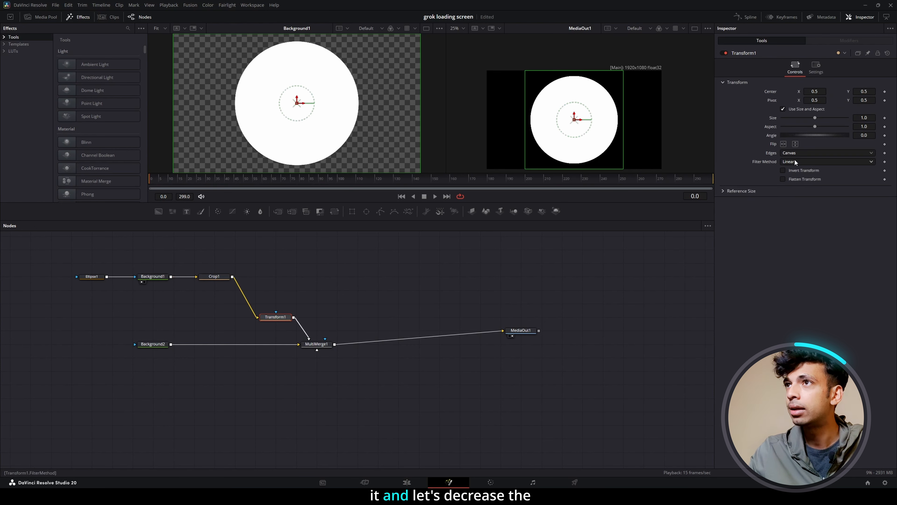
drag(815, 118, 789, 118)
click(809, 153)
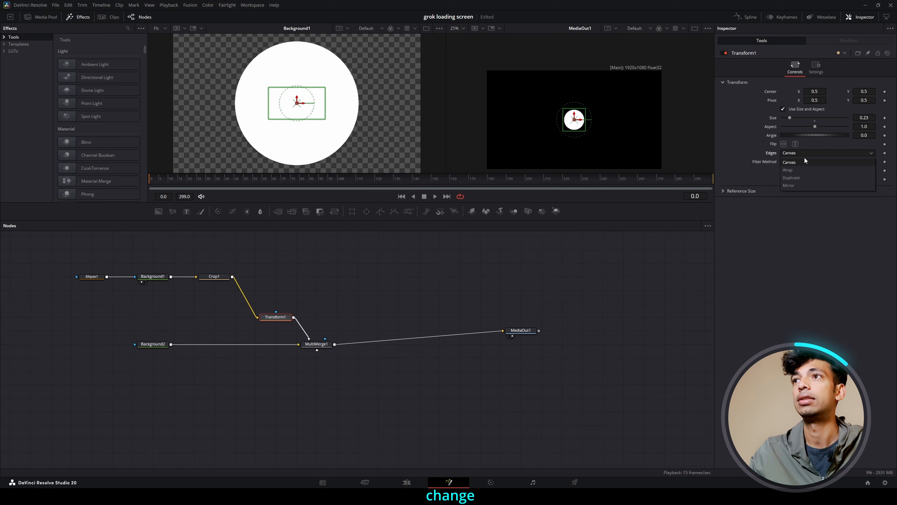
click(793, 171)
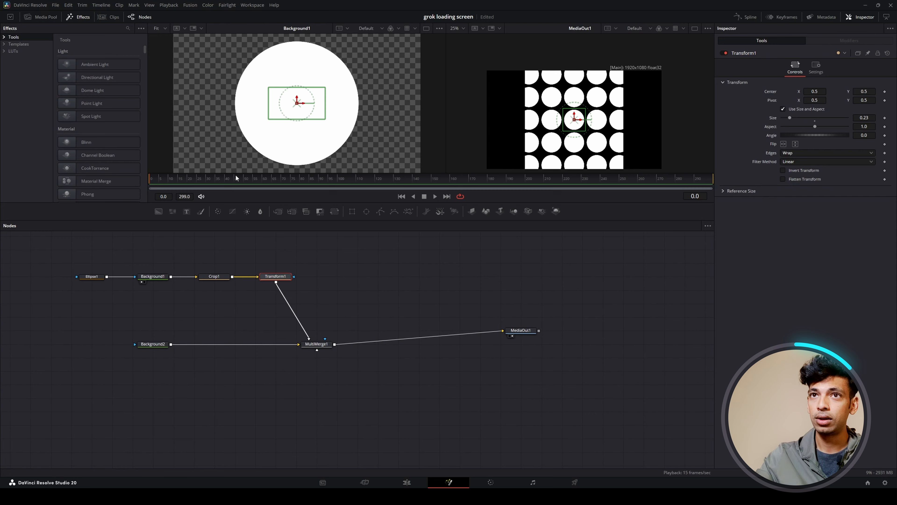
Take Crop1 out of the node chain to compare the tiling, and reinsert it between Background1 and Transform1.
drag(215, 276, 215, 249)
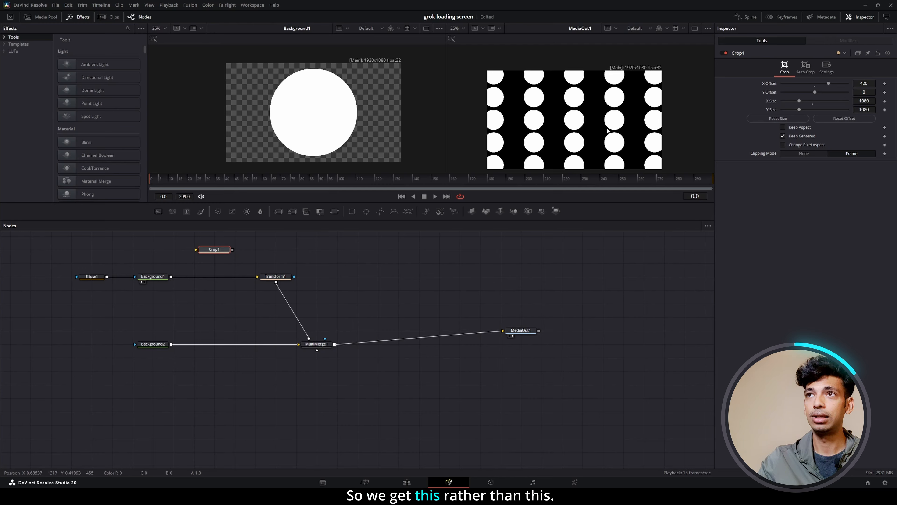
drag(212, 250, 212, 277)
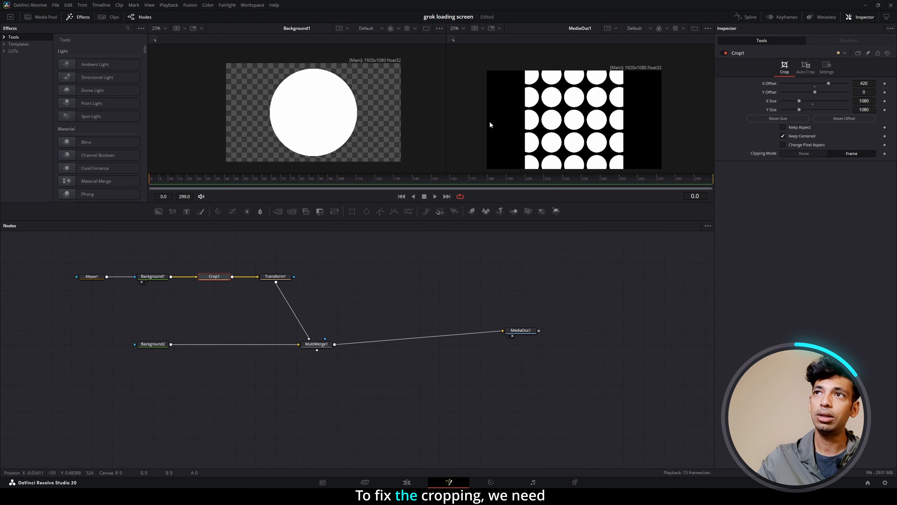
Insert a second Crop node between Transform1 and MultiMerge1.
key(shift+space)
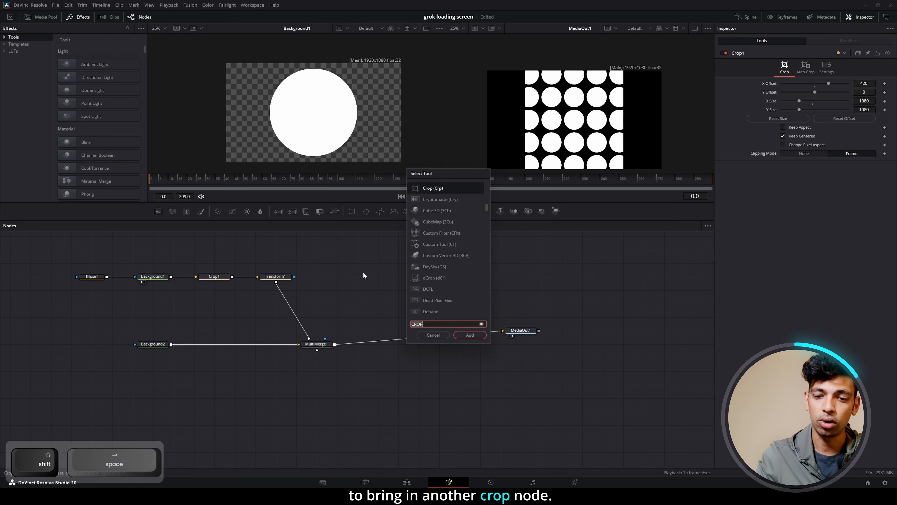
key(Return)
drag(364, 276, 299, 322)
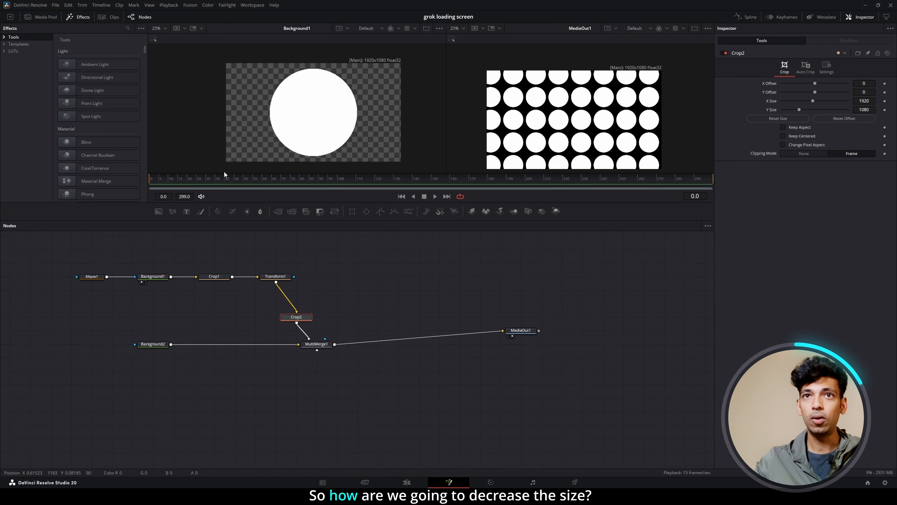
Link Ellipse1's width to its height with an expression and reduce the height to 0.235.
click(93, 277)
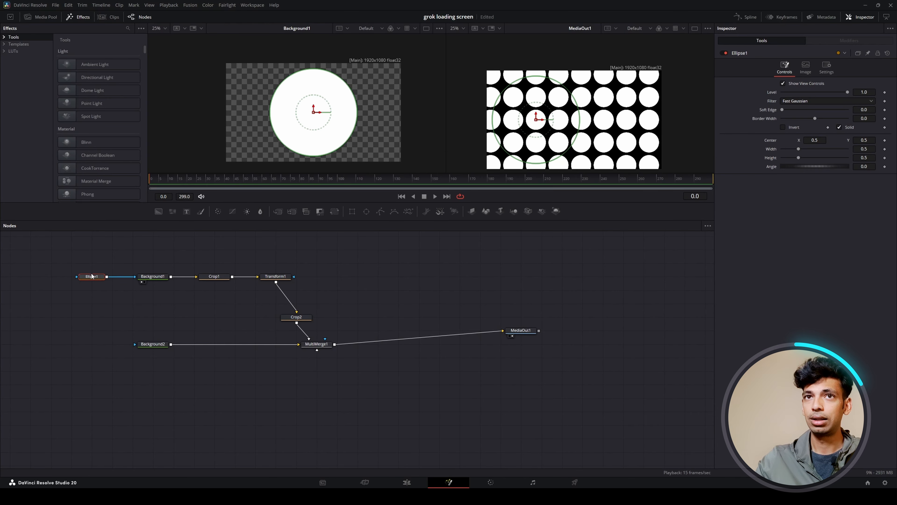
right_click(773, 149)
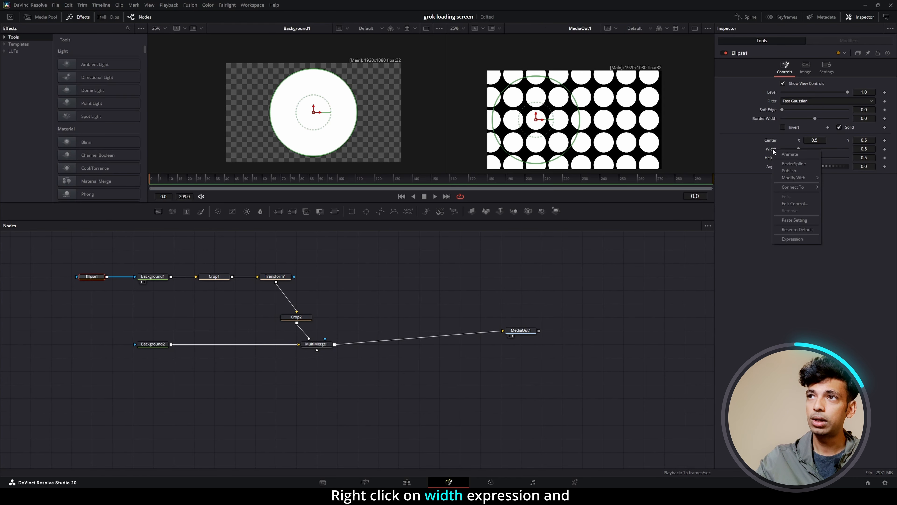
click(794, 238)
mouse_move(783, 157)
mouse_down()
mouse_move(768, 169)
mouse_move(798, 167)
mouse_move(788, 167)
mouse_up()
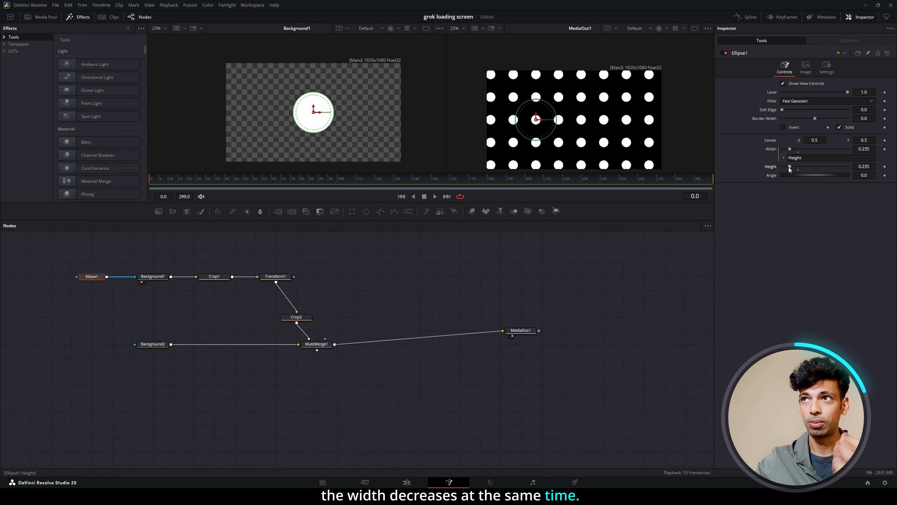
Remove Ellipse1's width expression, try a height of 0.043 on its own, and undo the height change.
right_click(770, 150)
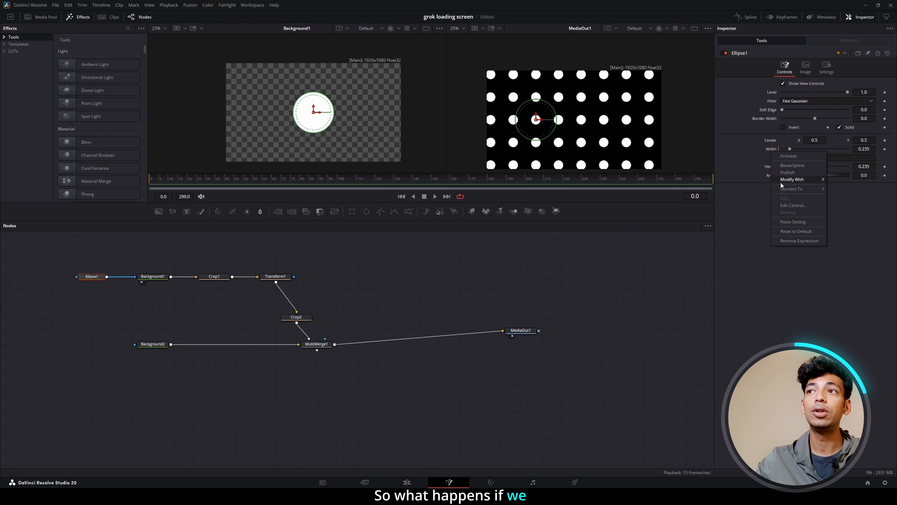
click(803, 241)
drag(790, 157, 784, 158)
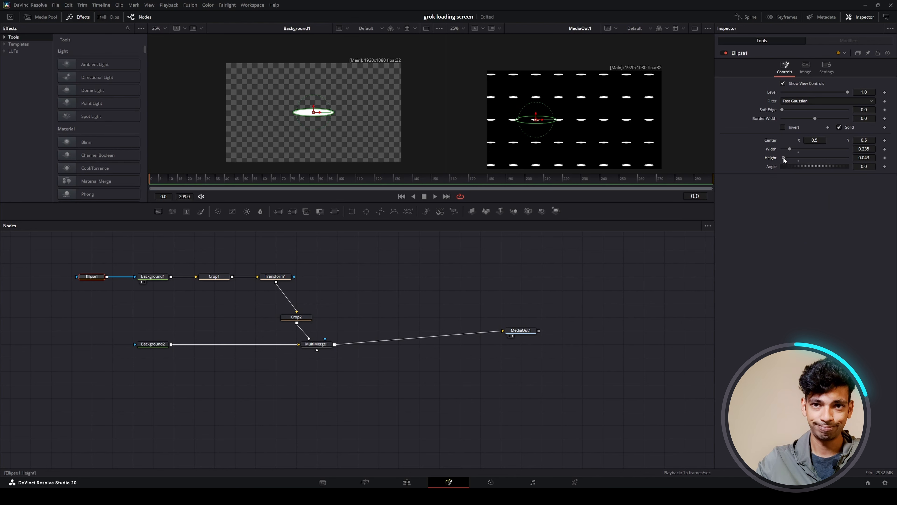
key(ctrl+z)
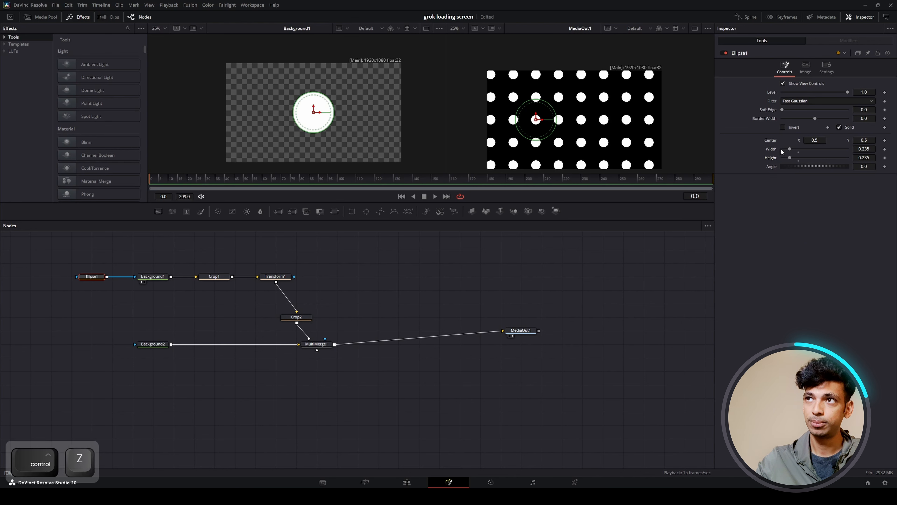
Link Ellipse1's width to its height again with an expression and reduce the height to 0.182.
right_click(774, 150)
click(784, 239)
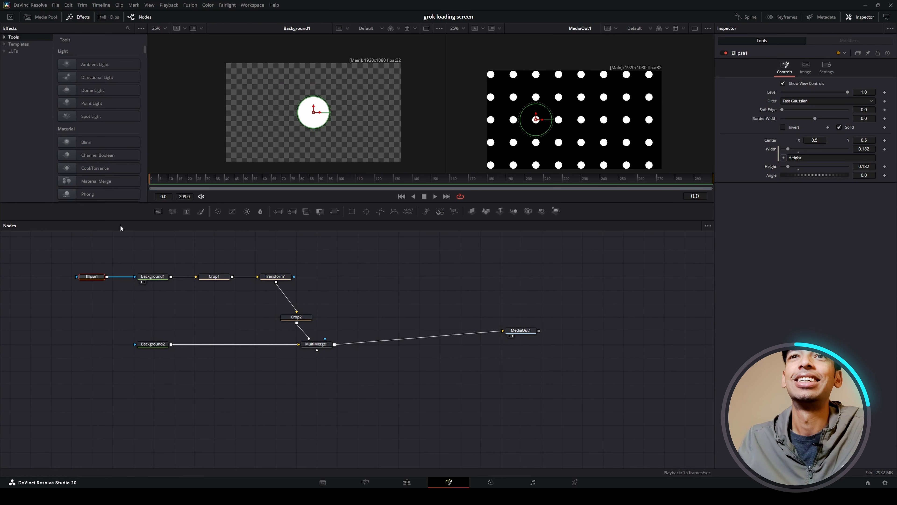
Add a third Background node with alpha 0 above Ellipse1 and attach a Grid node to its output.
drag(158, 211, 92, 261)
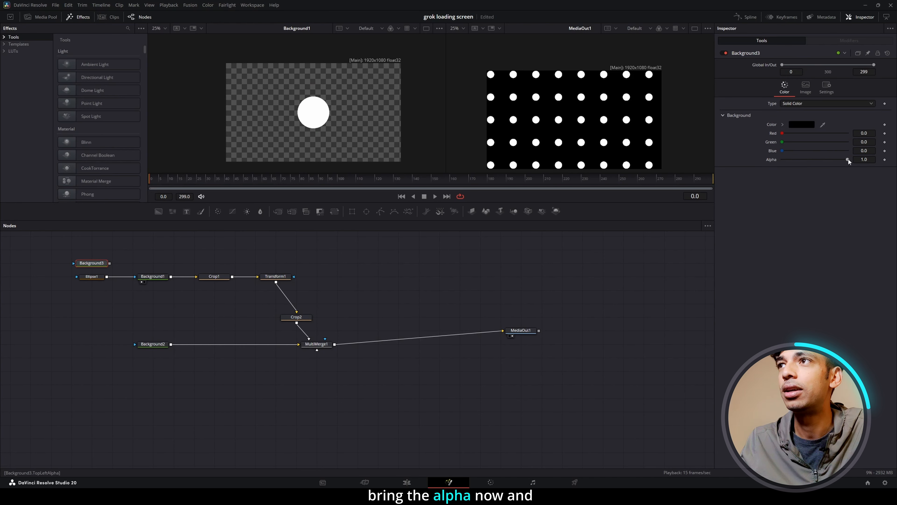
drag(849, 159, 703, 184)
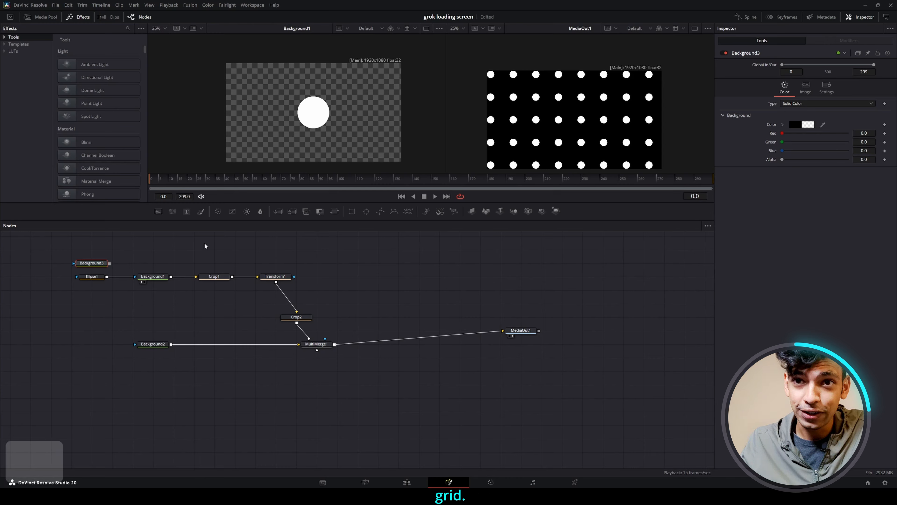
key(shift+space)
text(CROP)
text(GRID)
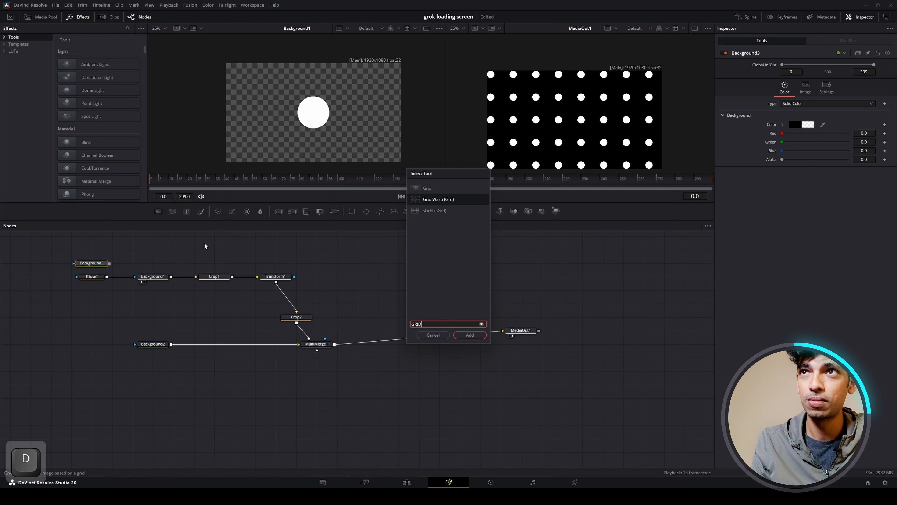
key(Up)
key(Return)
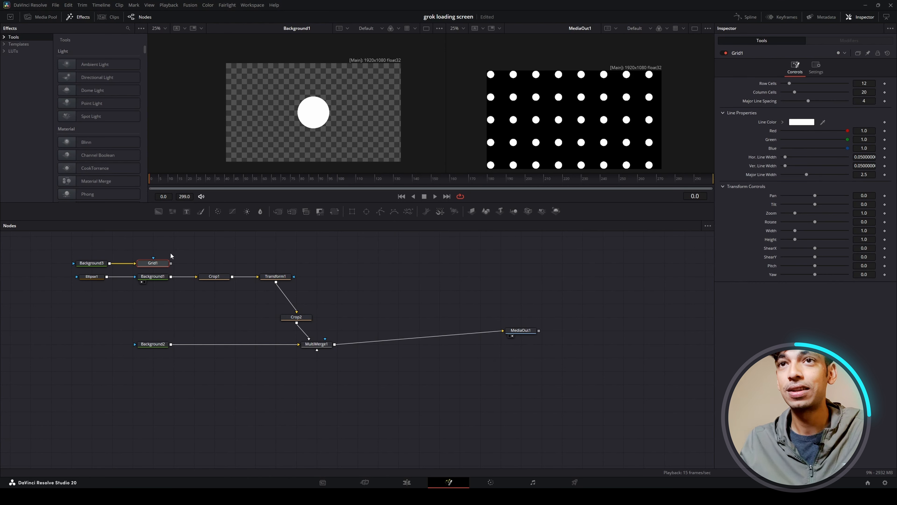
Paste instances of the Crop1, Transform1 and Crop2 nodes and place them directly above the originals.
drag(300, 319, 202, 274)
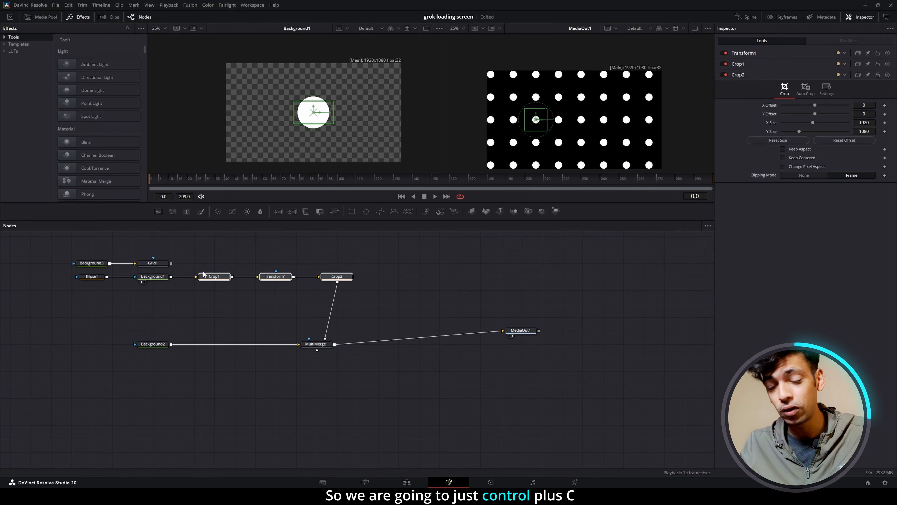
key(ctrl+c)
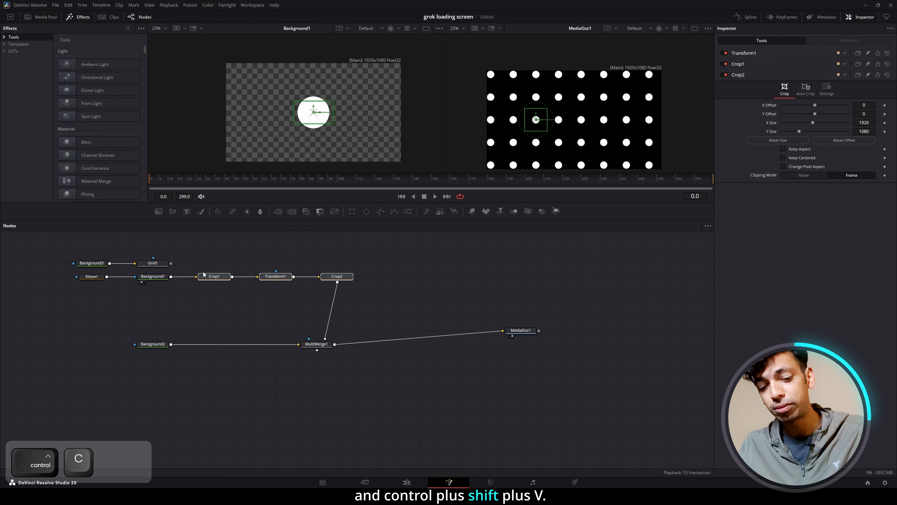
key(ctrl+shift+v)
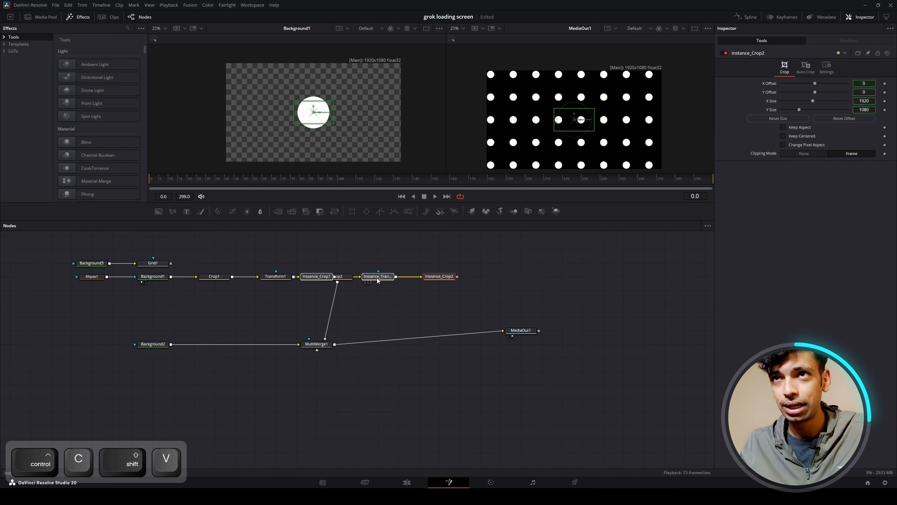
drag(377, 279, 279, 257)
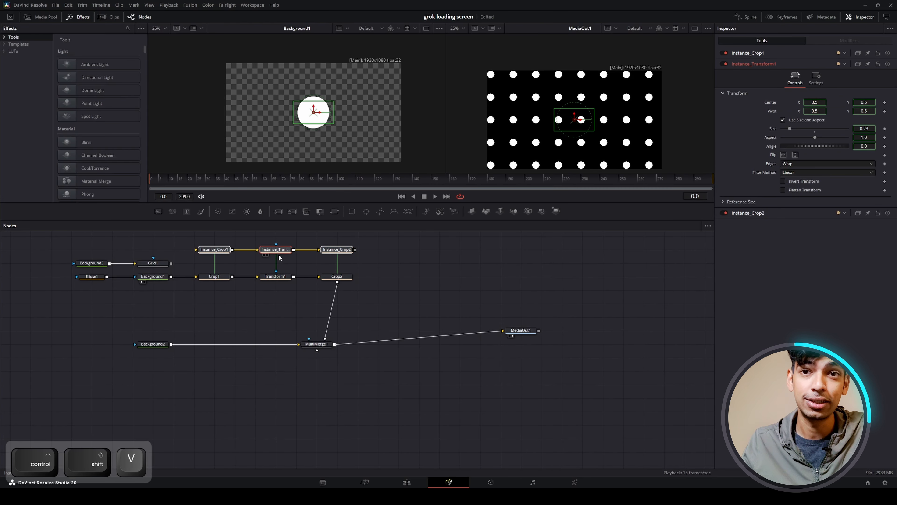
Connect Grid1 to Instance_Crop1 and Instance_Crop2 to MultiMerge1, and move both node rows up to the left of MultiMerge1.
drag(279, 313, 308, 372)
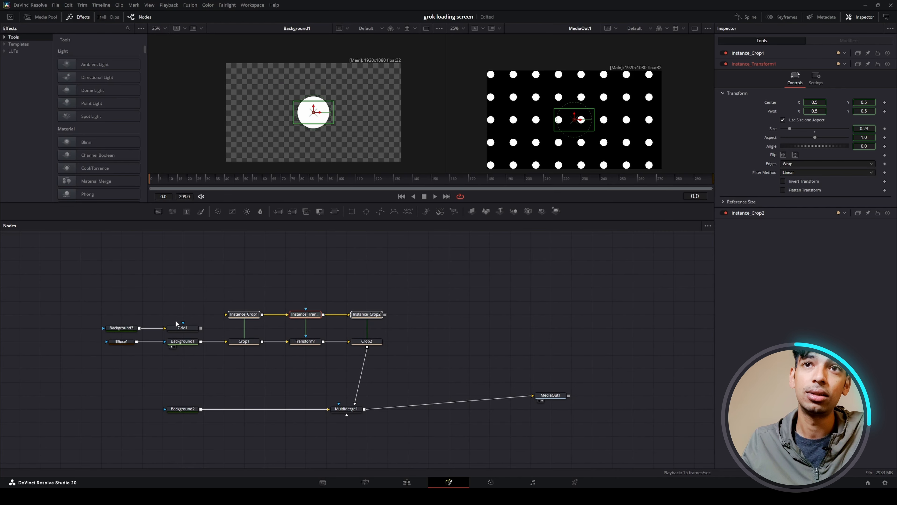
drag(116, 297, 194, 332)
drag(184, 328, 229, 318)
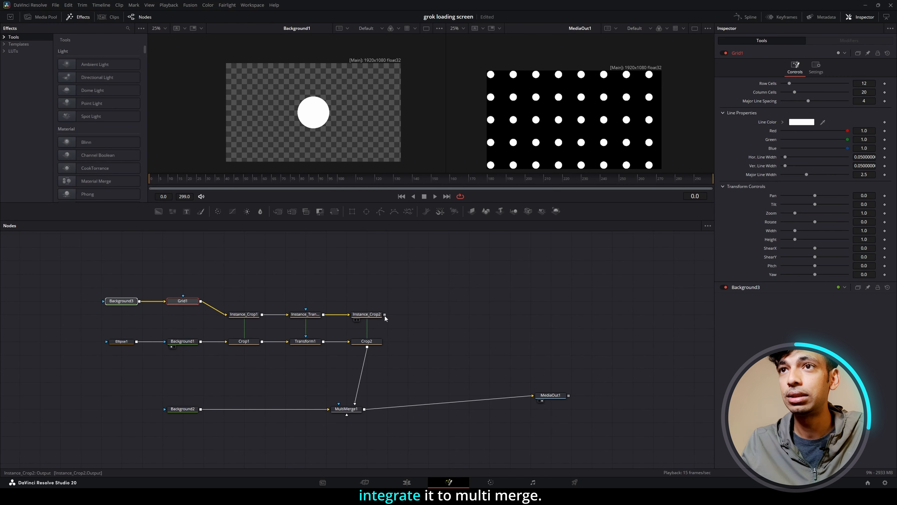
drag(385, 316, 347, 415)
click(351, 411)
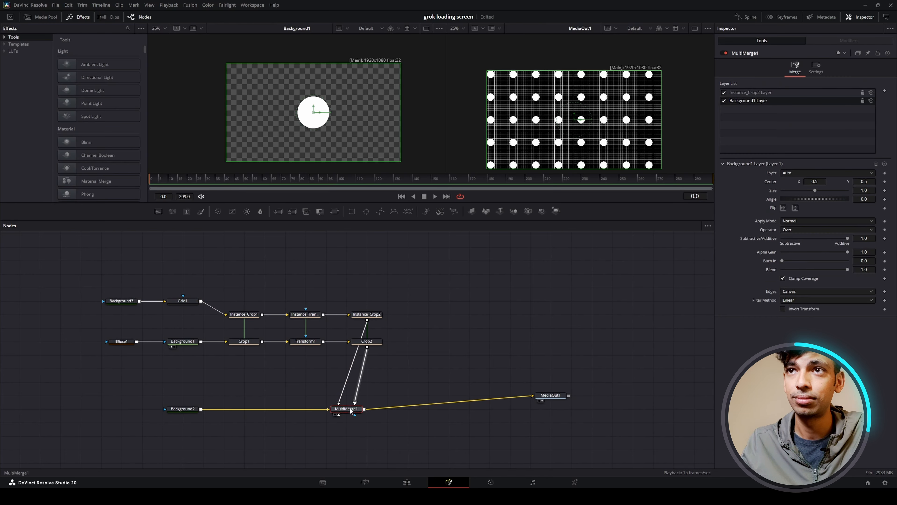
drag(369, 344, 305, 371)
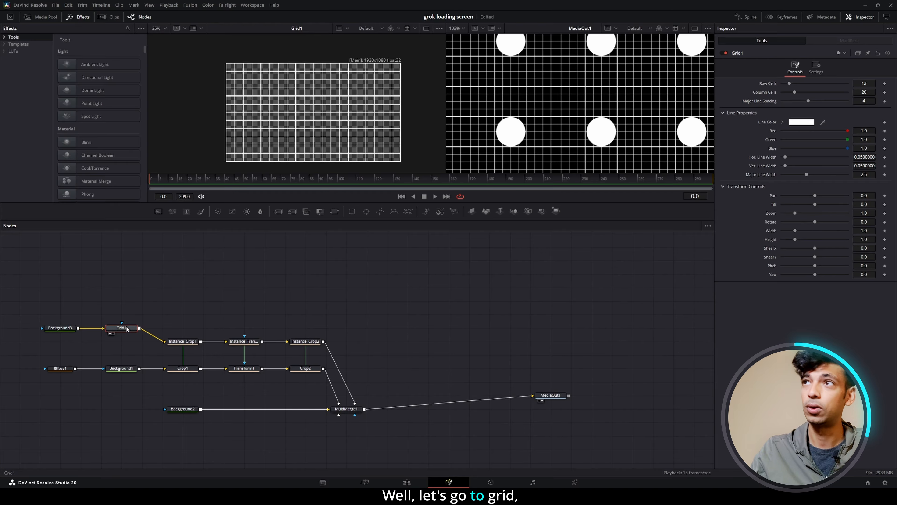
Set Grid1's Row Cells to 2, Column Cells to 2 and Major Line Spacing to 0.
click(865, 84)
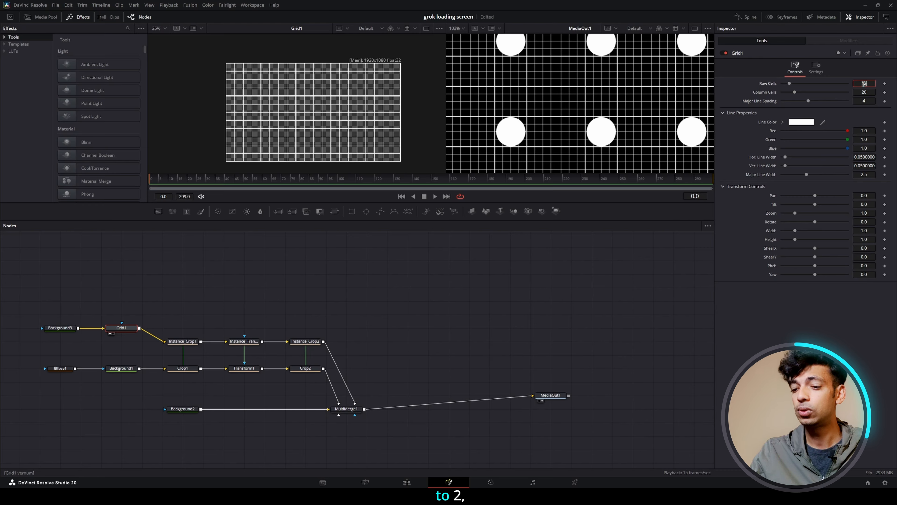
text(2)
key(Tab)
text(2)
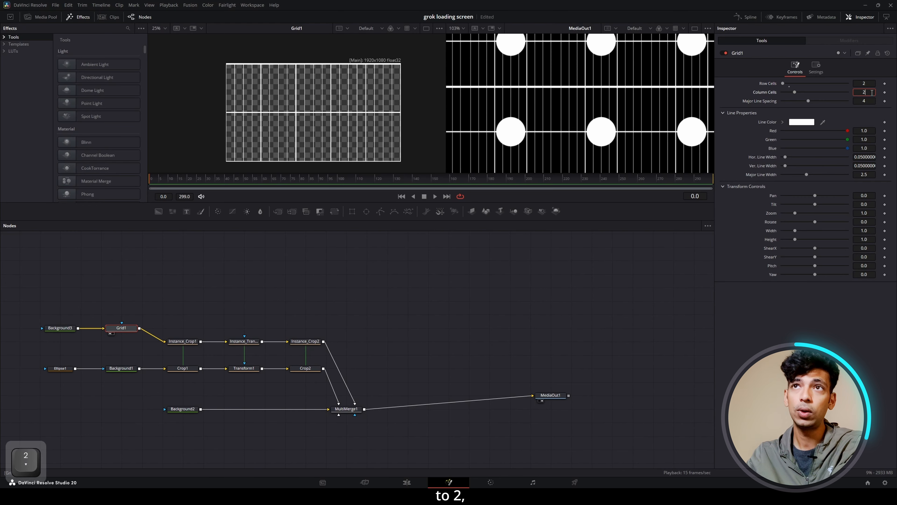
key(Return)
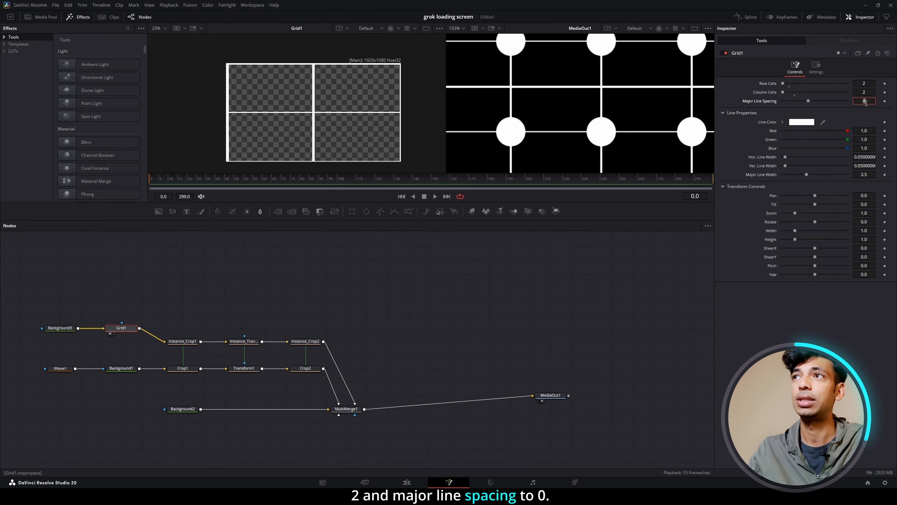
text(0)
key(Return)
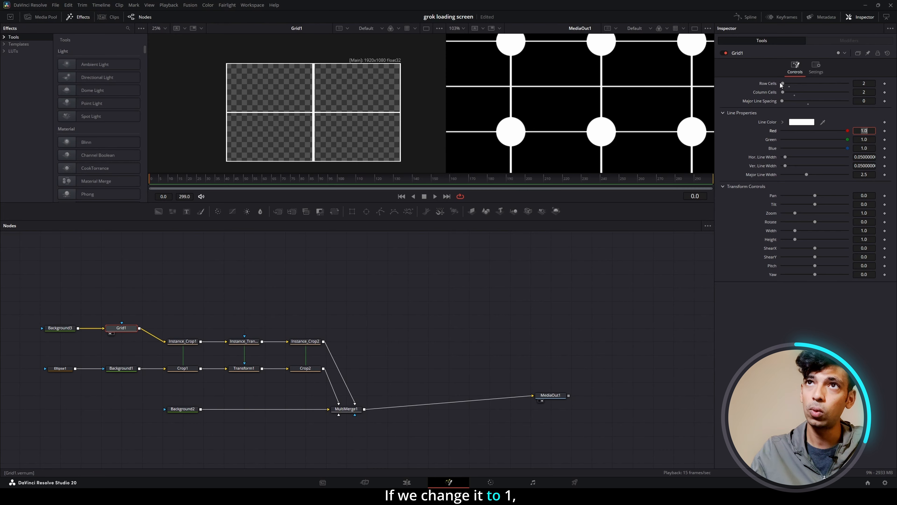
Try Grid1 with 1 column cell and set Column Cells back to 2.
drag(783, 92, 781, 93)
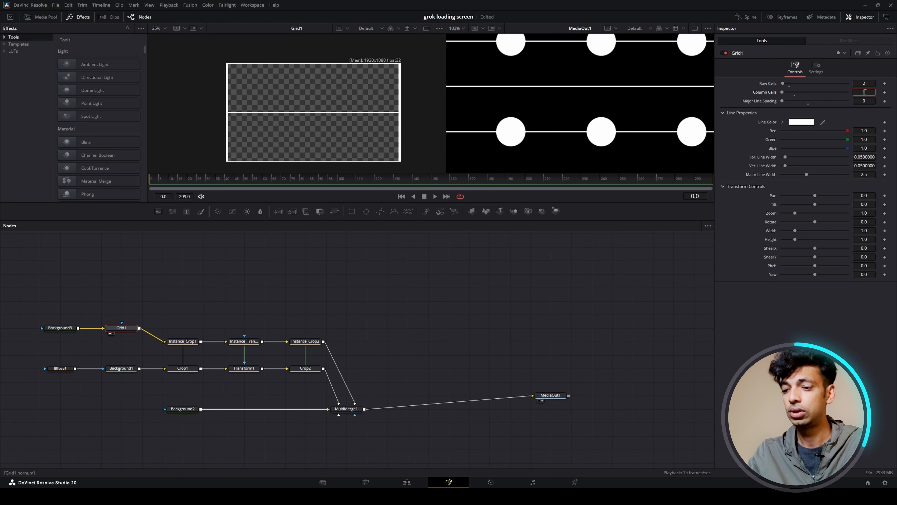
text(2)
key(Return)
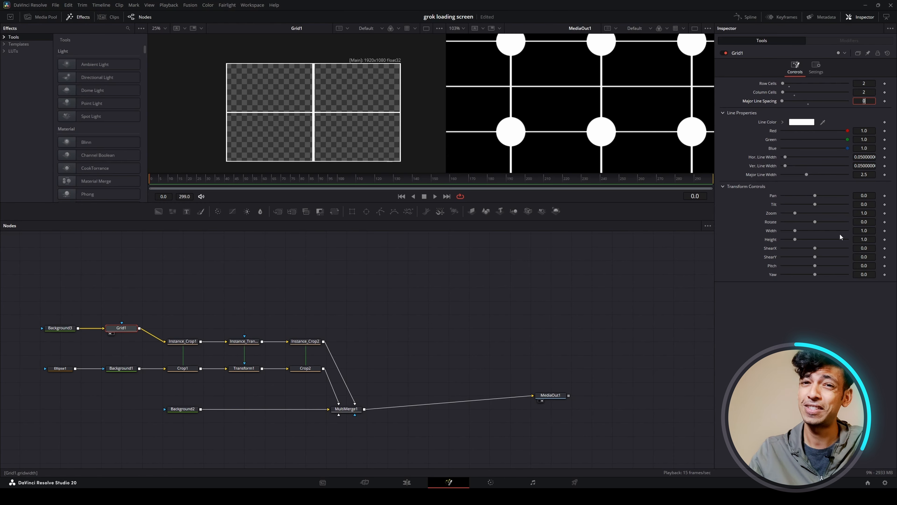
Raise Grid1's Height to 1.016 to remove the extra horizontal lines between the dot rows.
drag(866, 240, 873, 240)
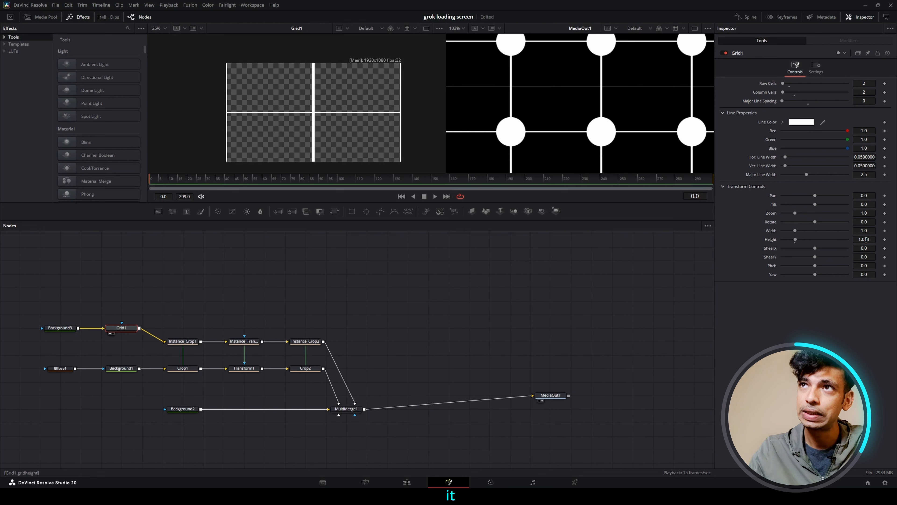
drag(867, 240, 868, 240)
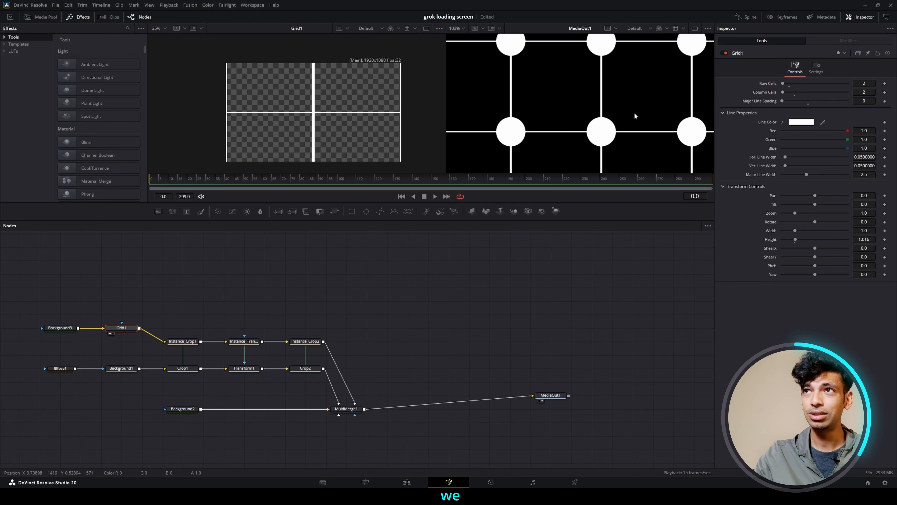
drag(255, 55, 371, 167)
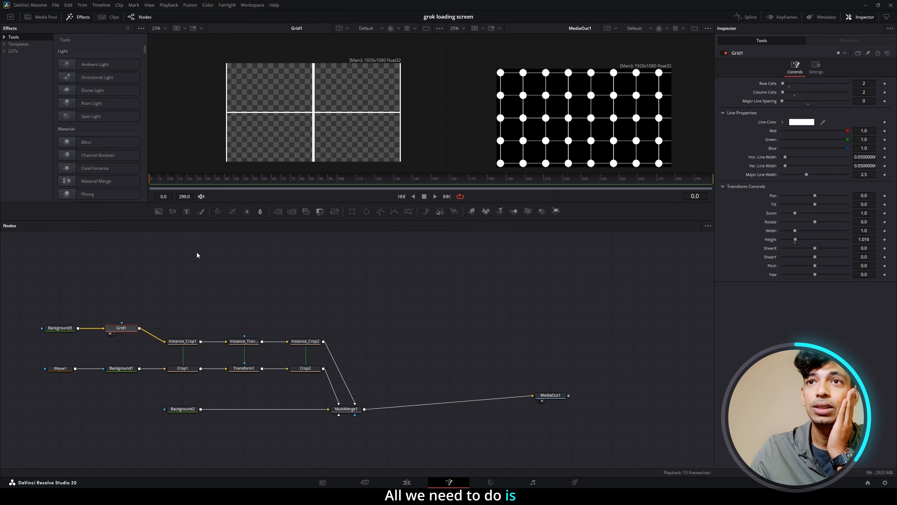
Move MultiMerge1 farther from the crop nodes and reduce Transform1's Size to about 0.111.
drag(334, 407, 376, 408)
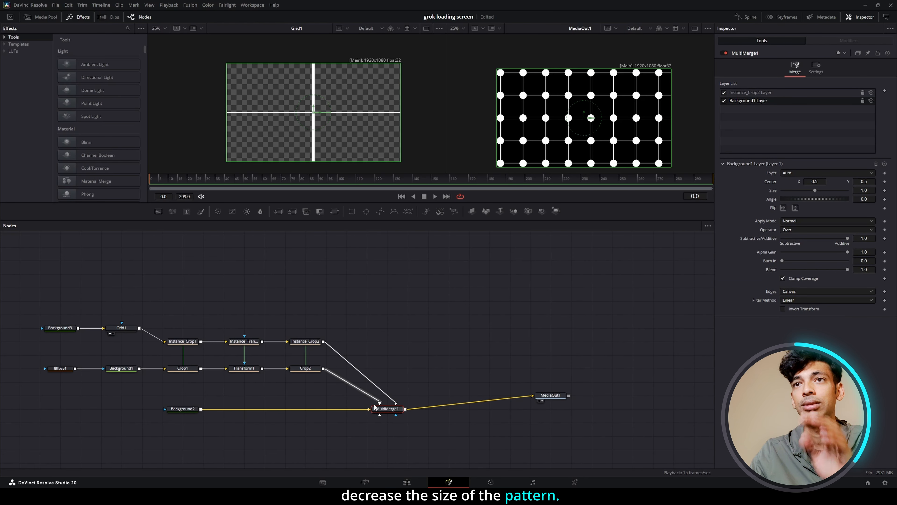
click(244, 368)
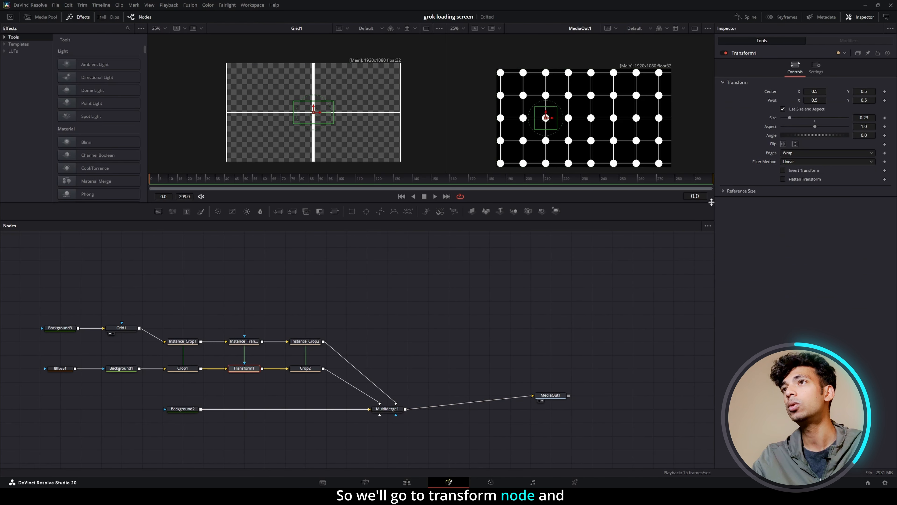
mouse_move(864, 118)
mouse_down()
mouse_move(831, 118)
mouse_move(870, 118)
mouse_up()
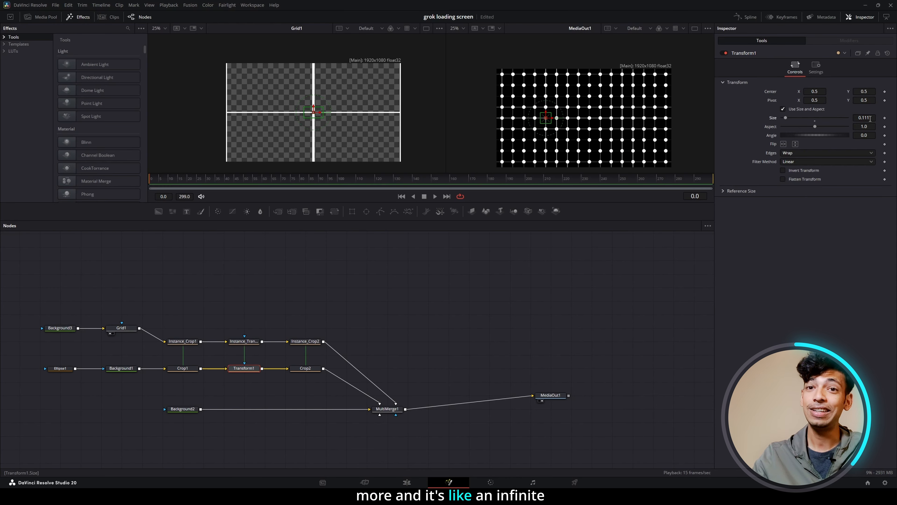
Rename MultiMerge1's layers GRID and DOTS, and disconnect Instance_Crop2 from the GRID input.
click(385, 409)
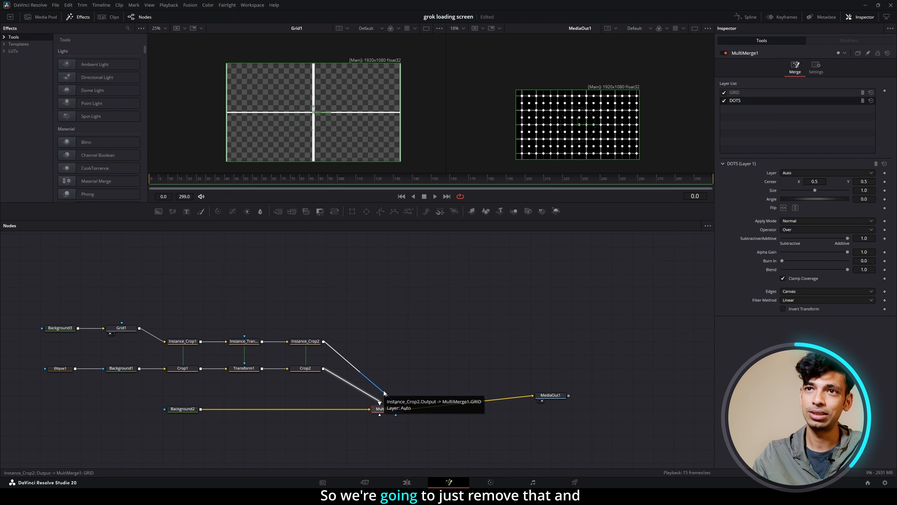
click(384, 392)
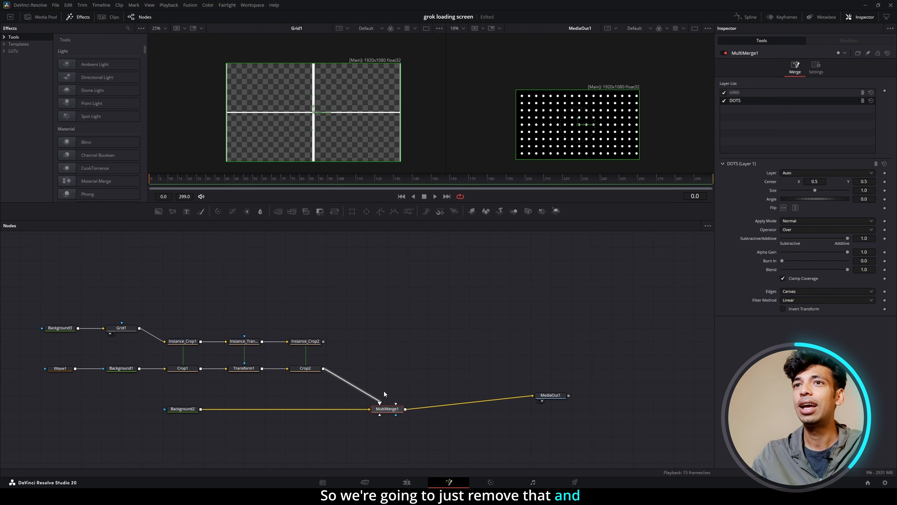
Change Background1's colour to dark grey #363636.
click(120, 369)
click(799, 124)
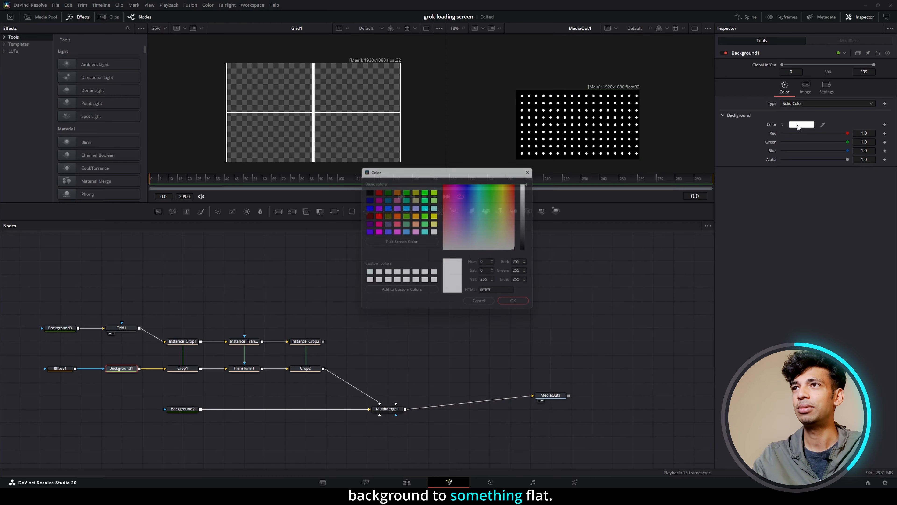
click(532, 235)
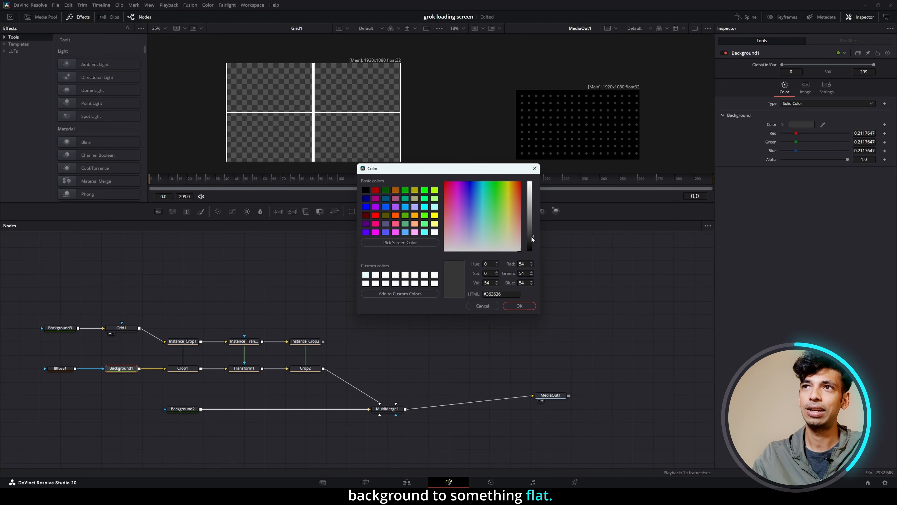
click(529, 308)
Paste the Ellipse1-to-Crop2 row as instances directly below the originals, connect it to MultiMerge1 and select its new layer.
drag(314, 383, 48, 365)
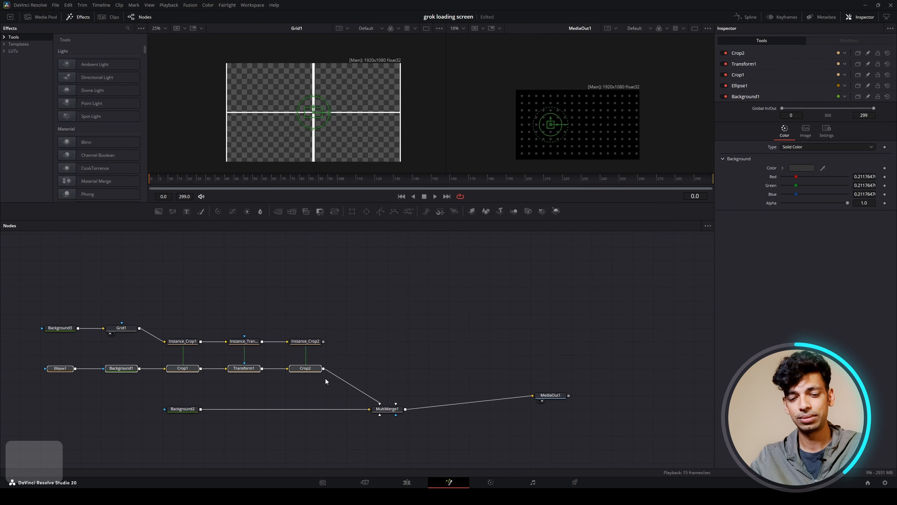
click(451, 303)
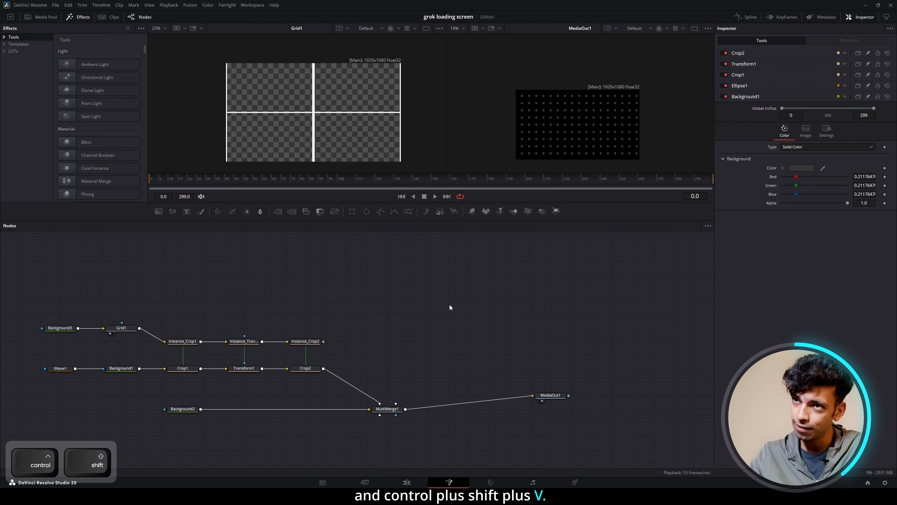
key(ctrl+shift+v)
drag(498, 301, 380, 403)
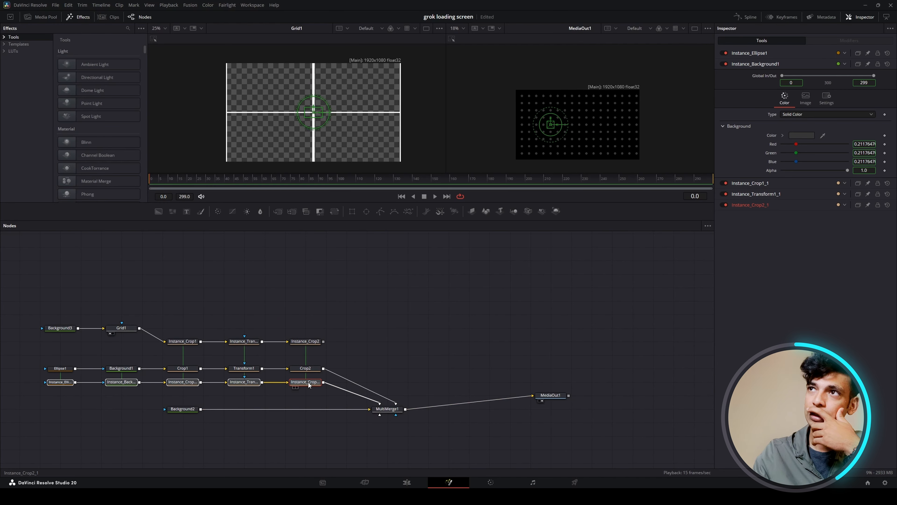
click(387, 409)
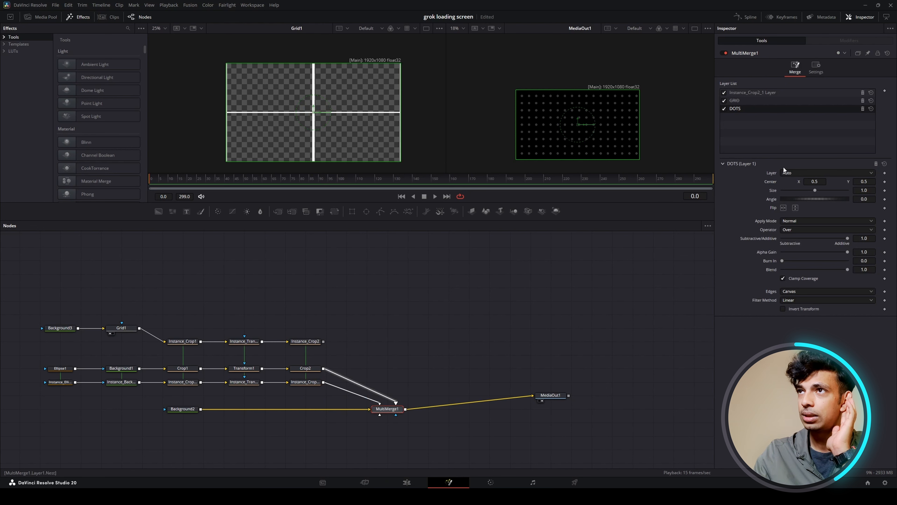
click(772, 93)
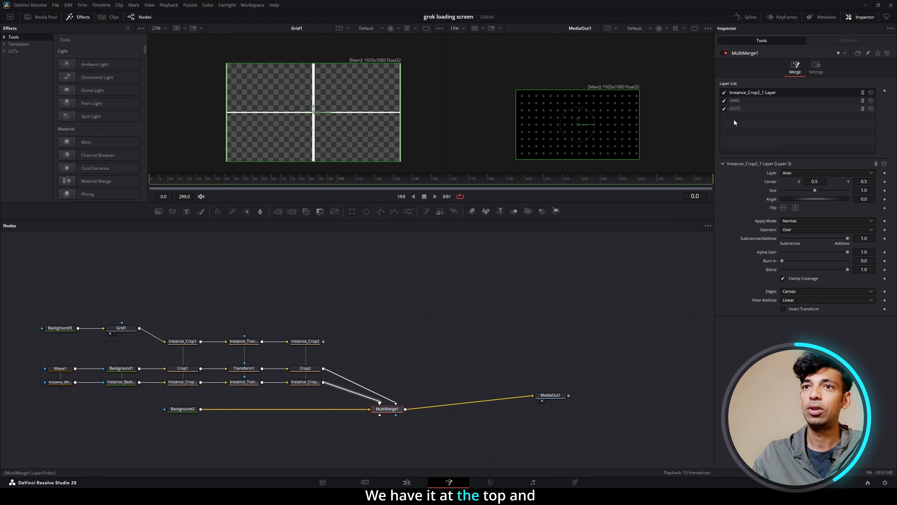
Replace Instance_Background1 with a new Background node connected between the instanced ellipse and the instanced crop.
click(127, 383)
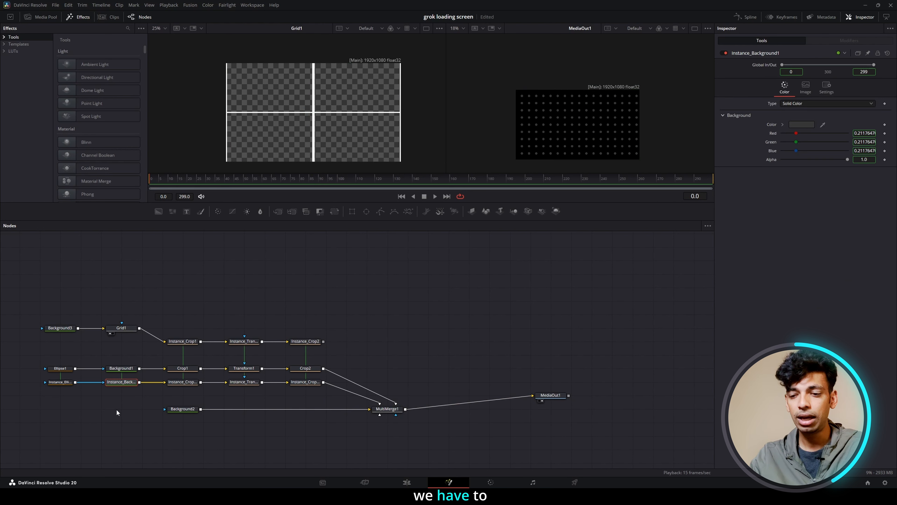
key(Delete)
key(BackSpace)
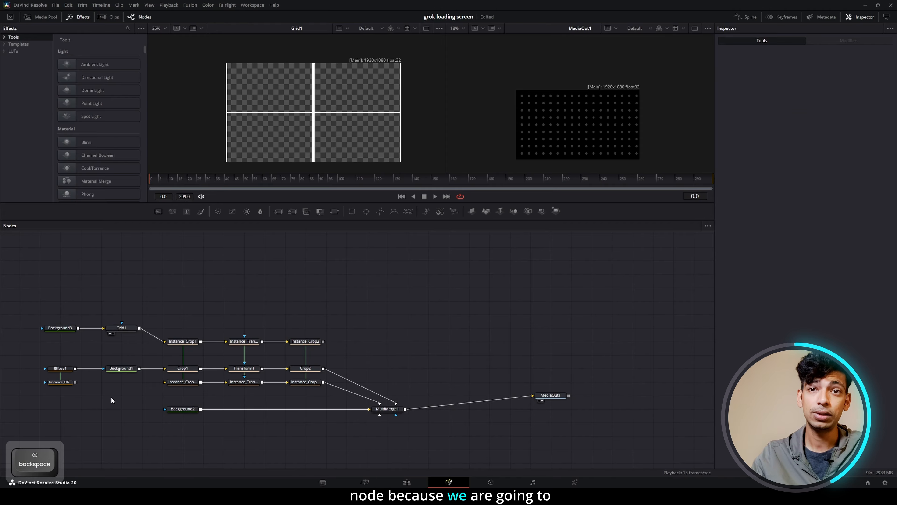
drag(158, 211, 131, 286)
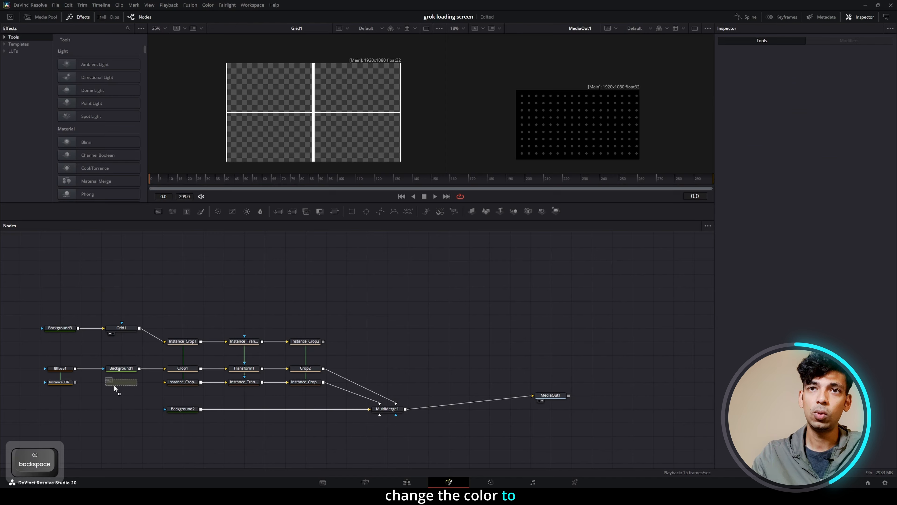
drag(114, 385, 191, 386)
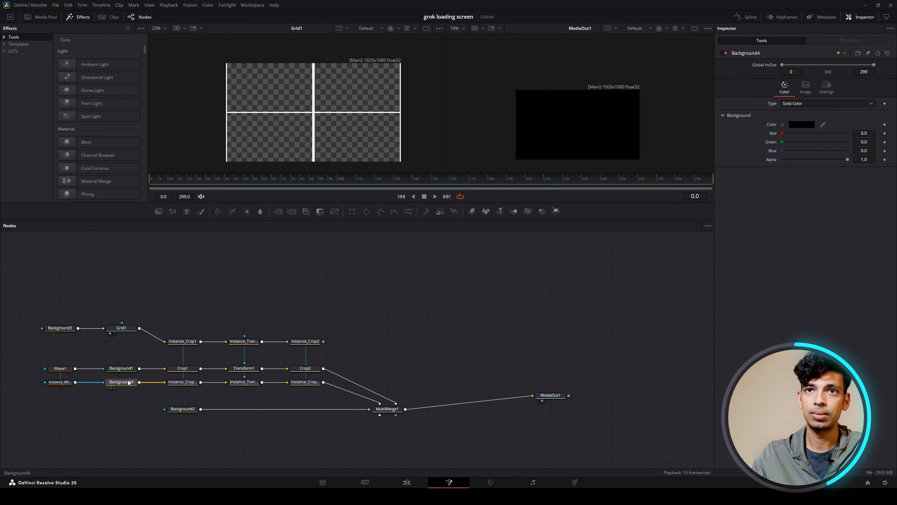
Set the new Background4 node's colour to white.
click(804, 126)
drag(532, 250, 533, 170)
click(527, 305)
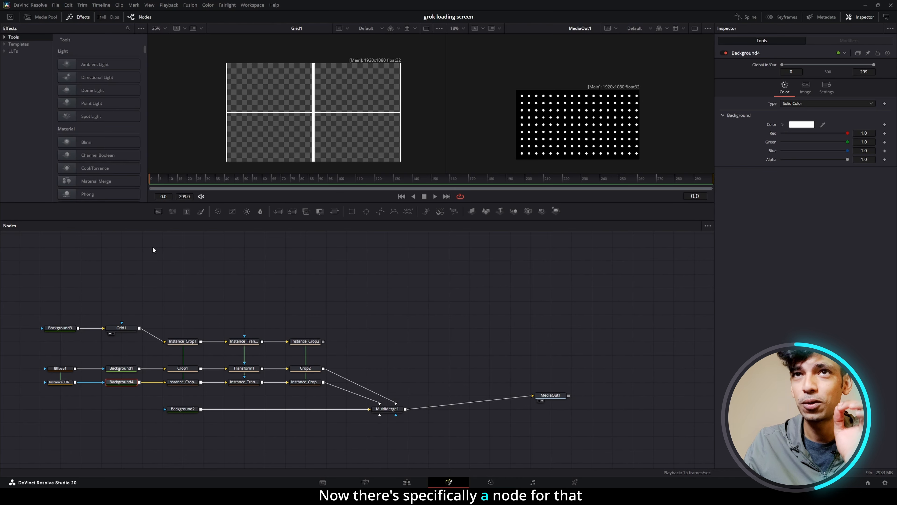
Add a Fast Noise node below MultiMerge1 and connect it as the mask of the white dots layer.
drag(172, 211, 397, 415)
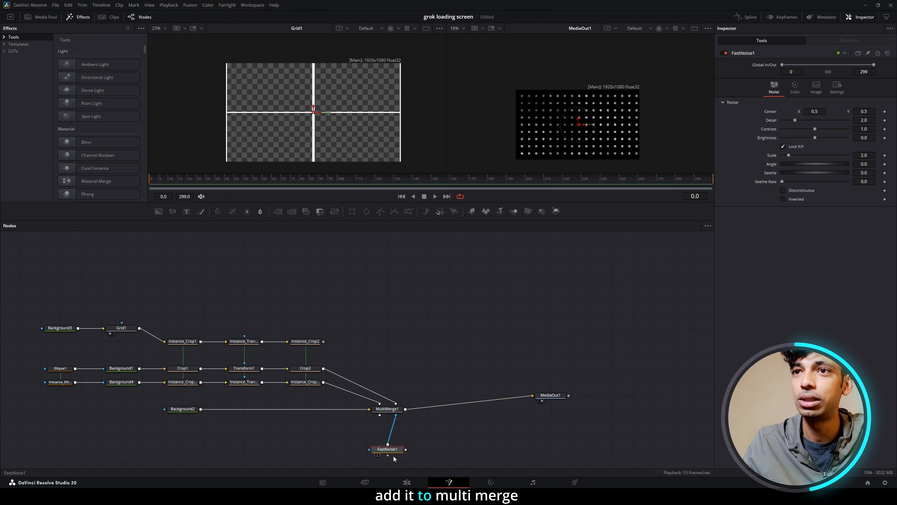
drag(402, 454, 422, 454)
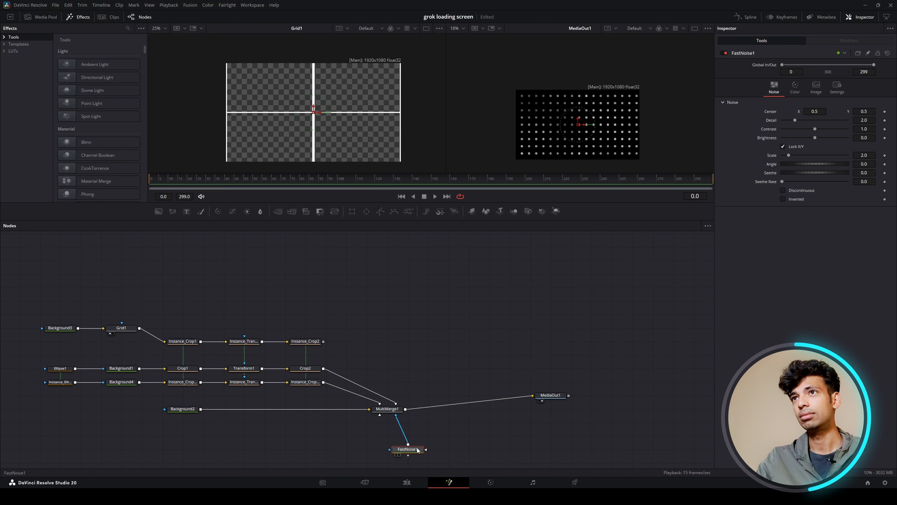
scroll(569, 127, up, 1)
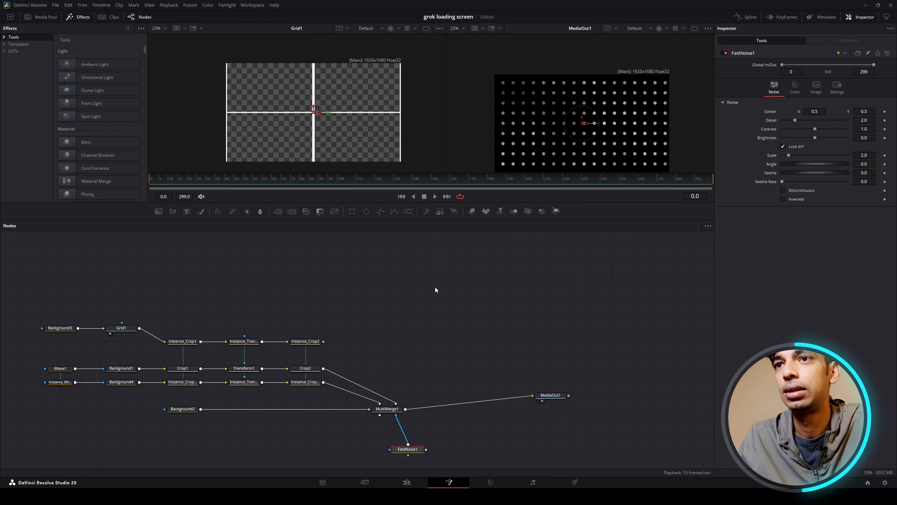
Show FastNoise1 in the first viewer and raise its Detail to 10.
key(1)
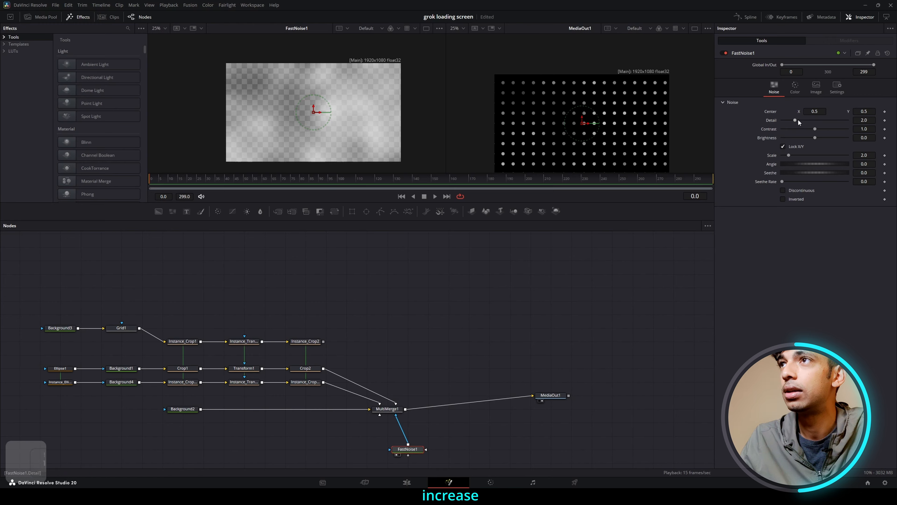
drag(794, 120, 819, 120)
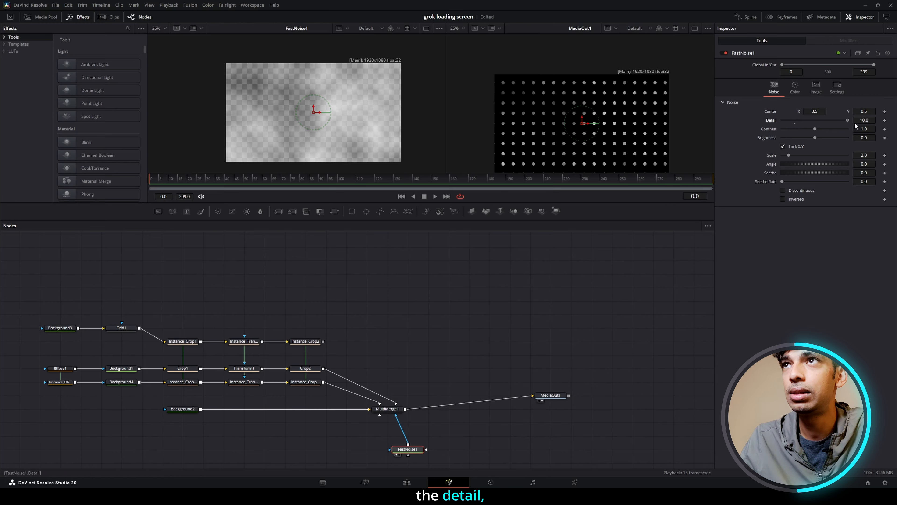
Set FastNoise1's Contrast to 1.9, Brightness to 0.29 and Scale to 4.49.
drag(813, 130, 851, 137)
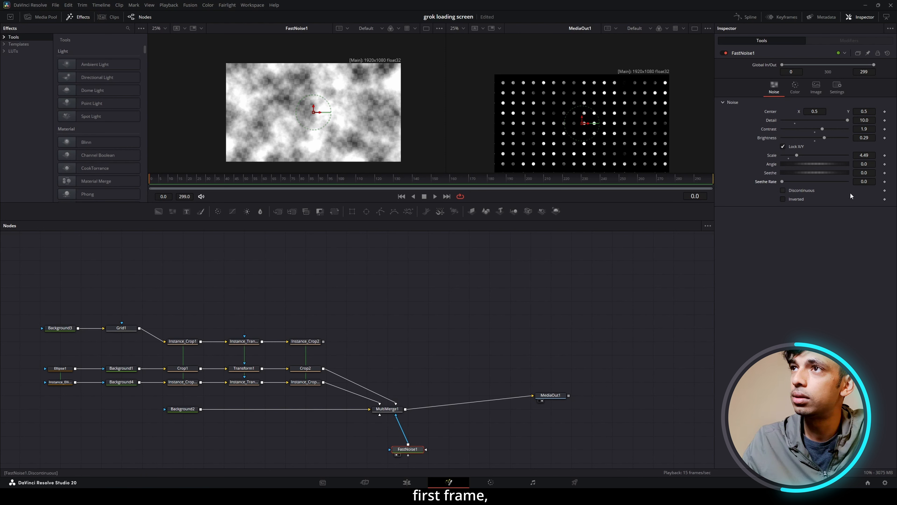
Keyframe FastNoise1's Seethe from 0 at the first frame to 1.068 at frame 299, set Seethe Rate to 0.209 and play it.
click(884, 173)
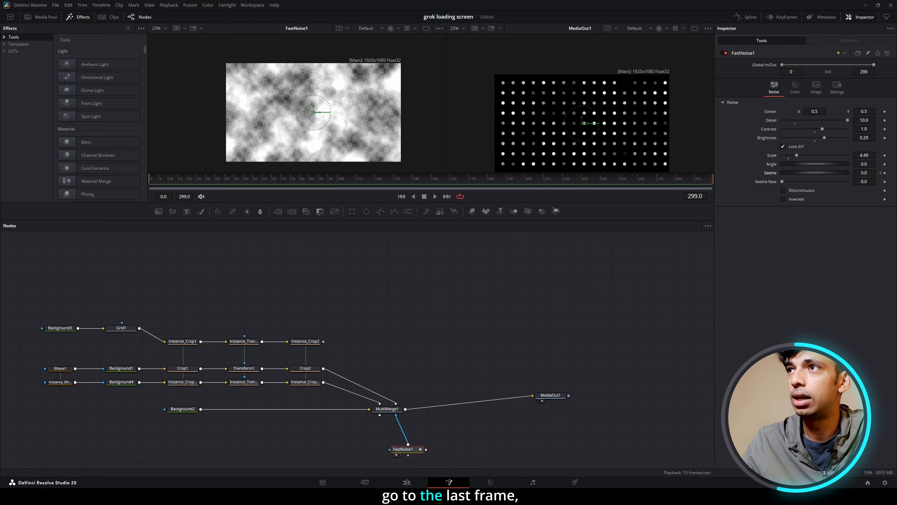
click(885, 173)
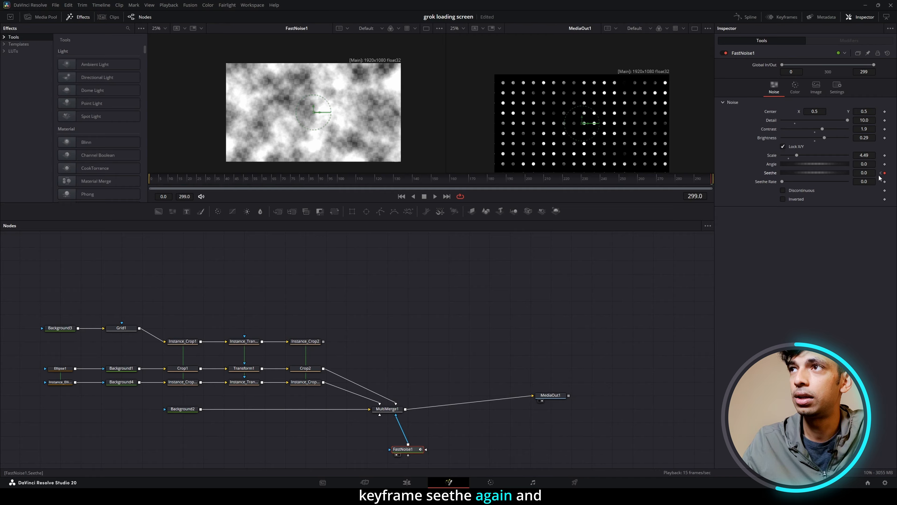
drag(861, 173, 894, 173)
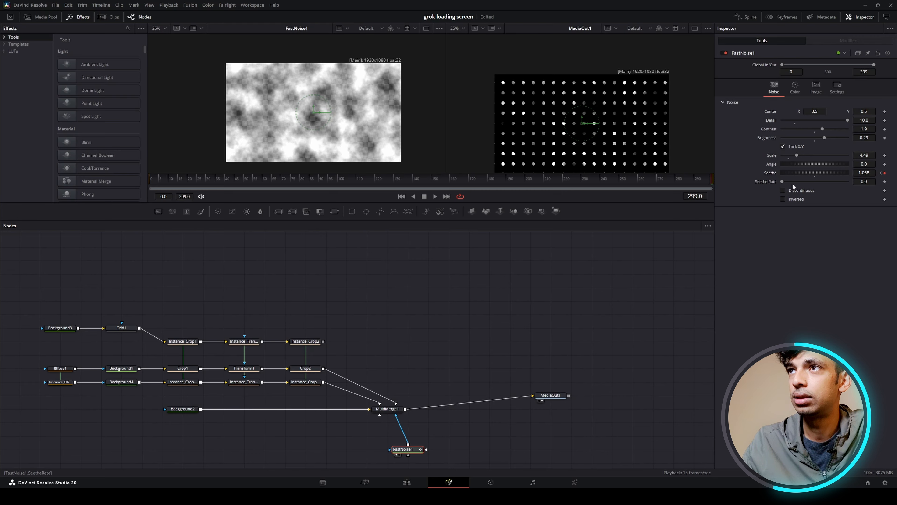
drag(784, 181, 796, 182)
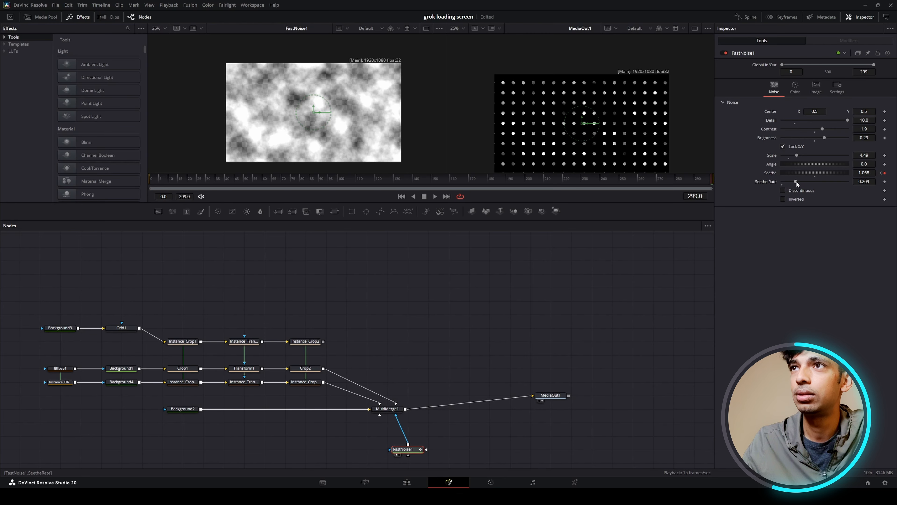
key(space)
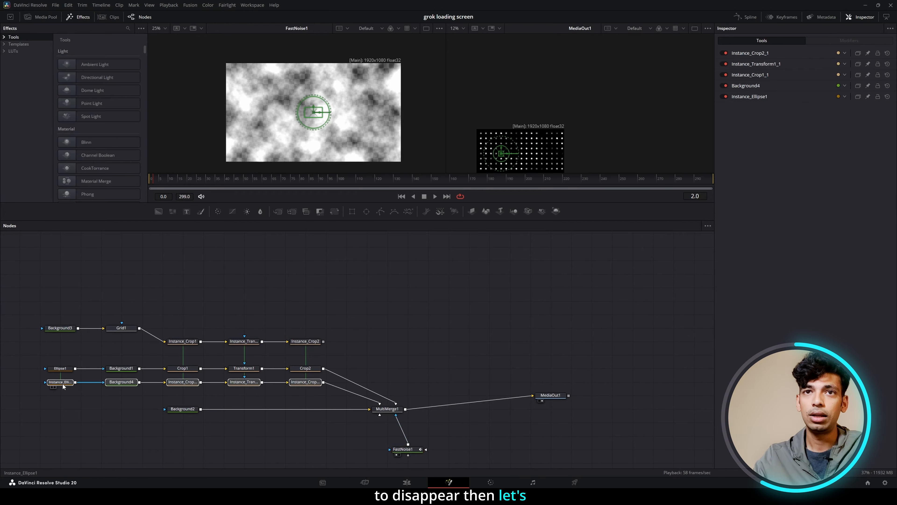
Detach the white dots chain and FastNoise1 from MultiMerge1, placing the chain above the grid nodes and the noise below the output line.
drag(61, 383, 391, 300)
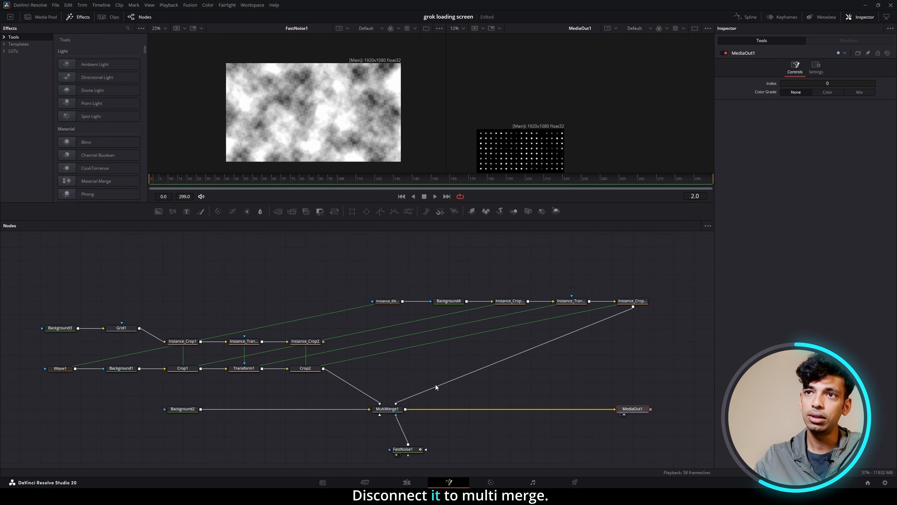
click(438, 386)
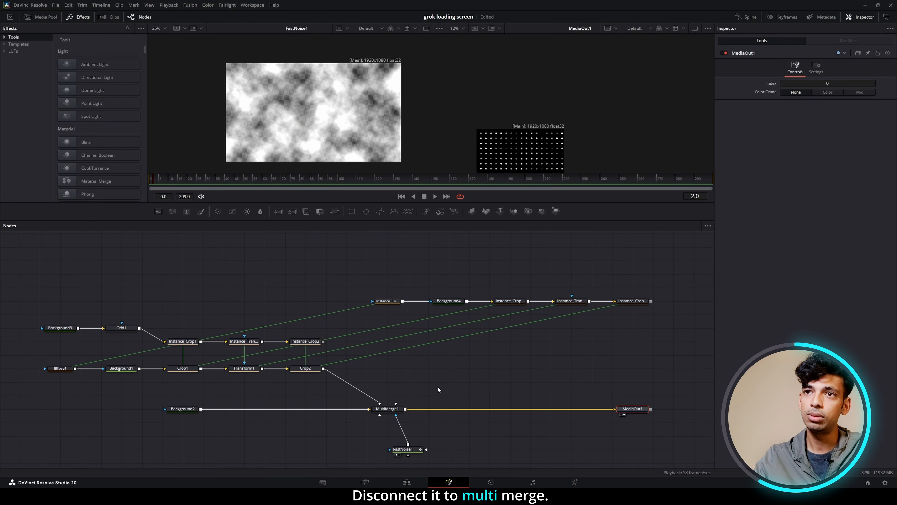
drag(407, 451, 489, 450)
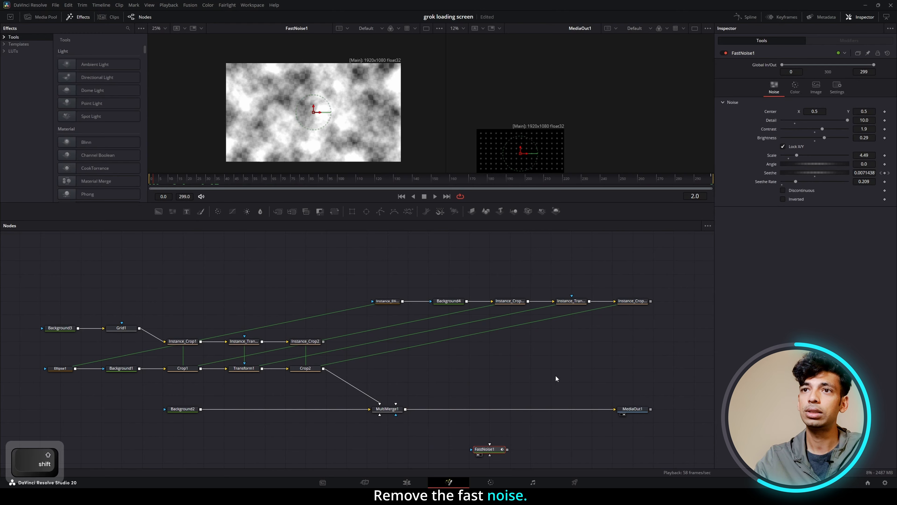
Insert a Merge node between MultiMerge1 and MediaOut1, with the white dots chain as its foreground and FastNoise1 as its mask.
drag(278, 212, 510, 409)
drag(651, 305, 510, 404)
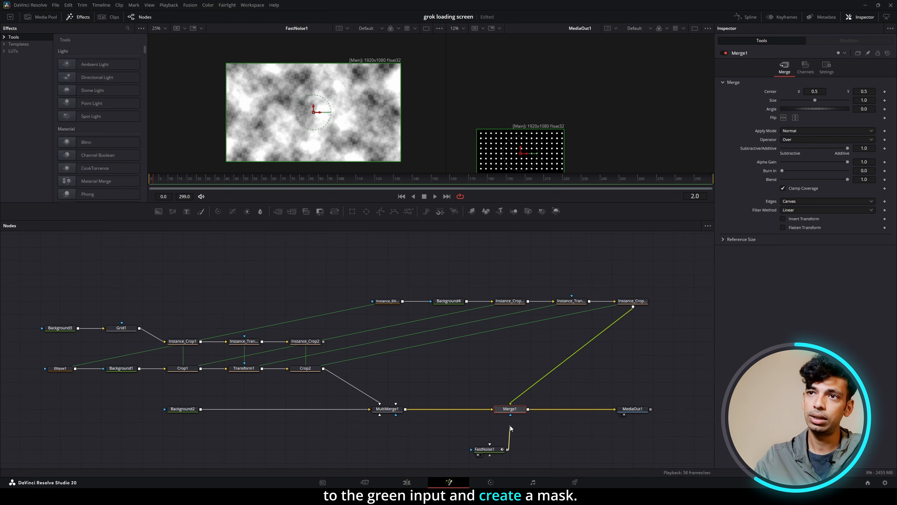
drag(511, 429, 510, 415)
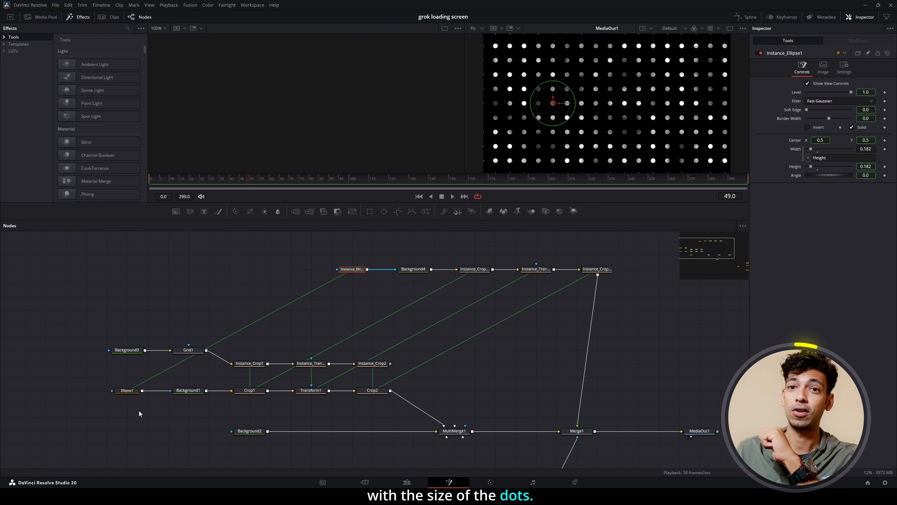
Reduce Ellipse1's height to 0.122 to shrink all the dots.
click(127, 391)
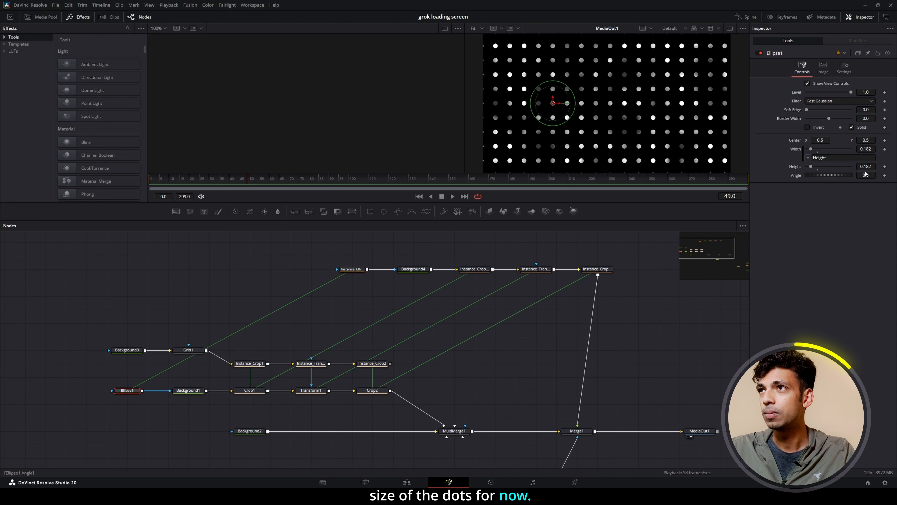
drag(870, 169, 865, 169)
drag(863, 169, 862, 169)
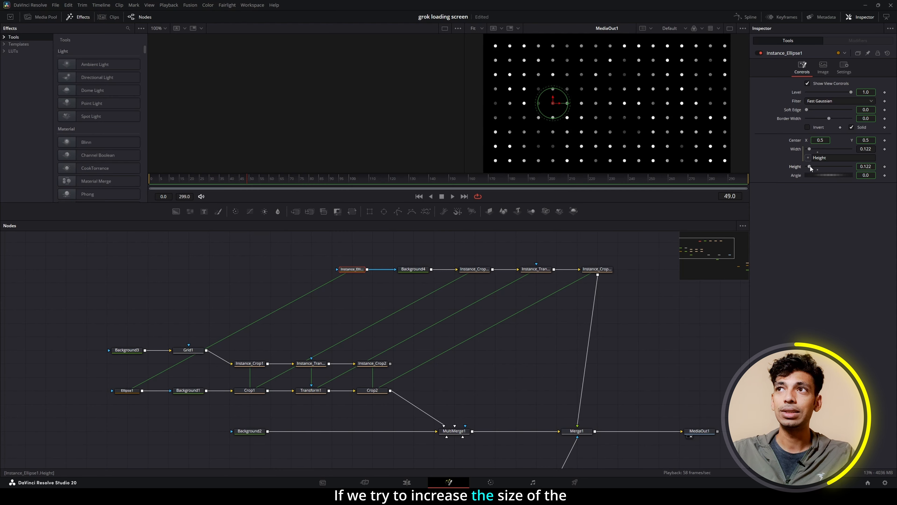
Try increasing Instance_Ellipse1's height to 0.268, and undo the change.
drag(811, 166, 814, 165)
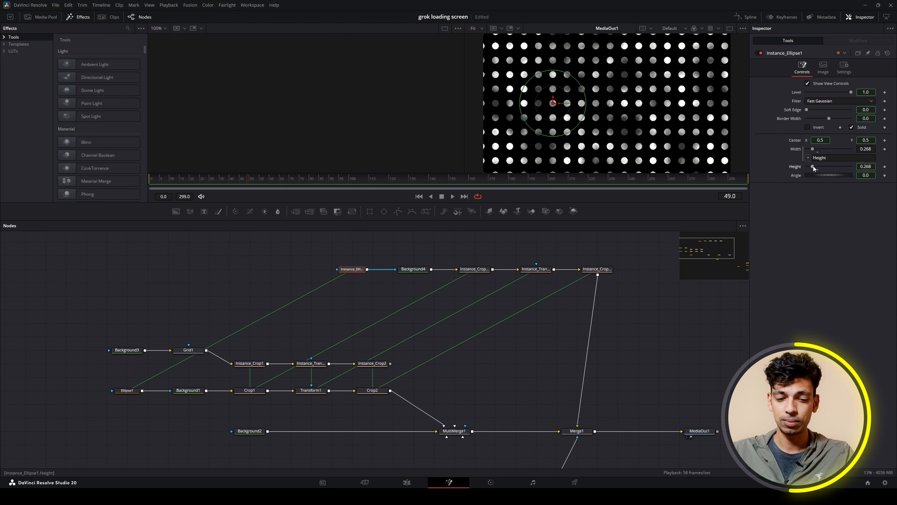
key(ctrl+z)
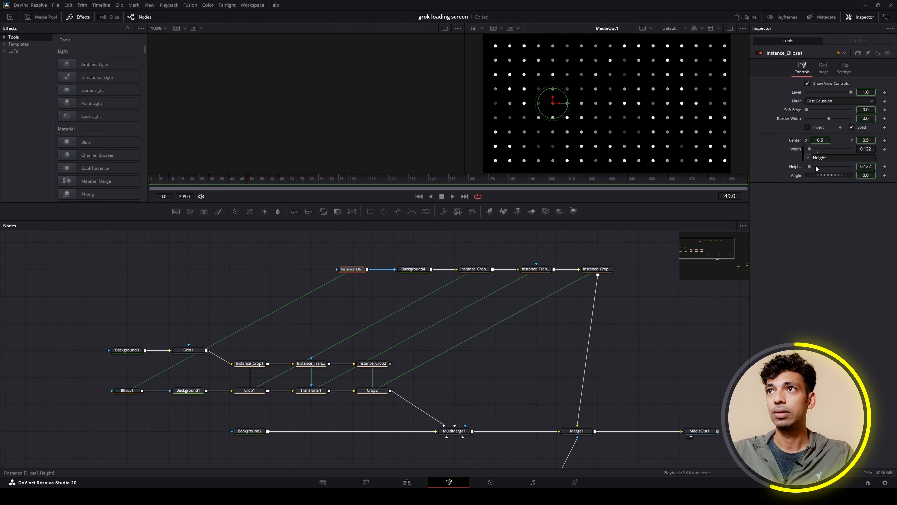
Deinstance the Height of Instance_Ellipse1 and increase it to enlarge only the white dots.
right_click(795, 168)
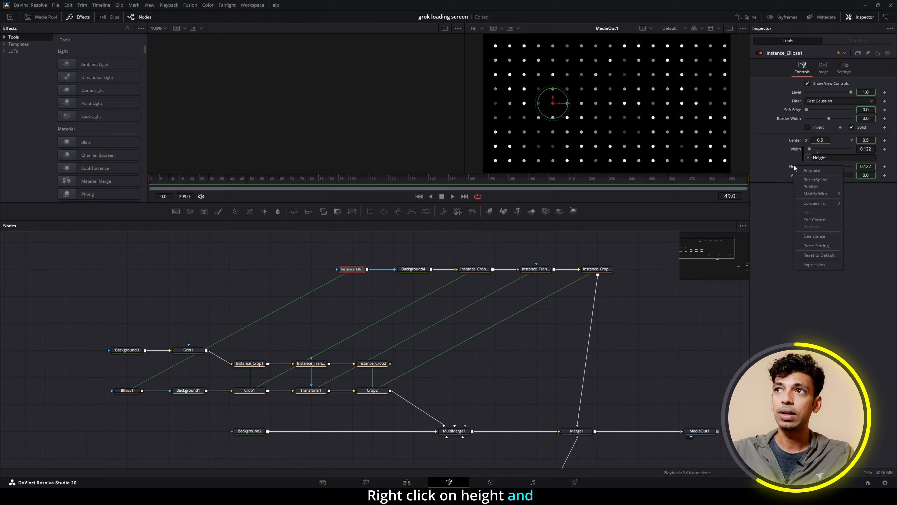
click(810, 234)
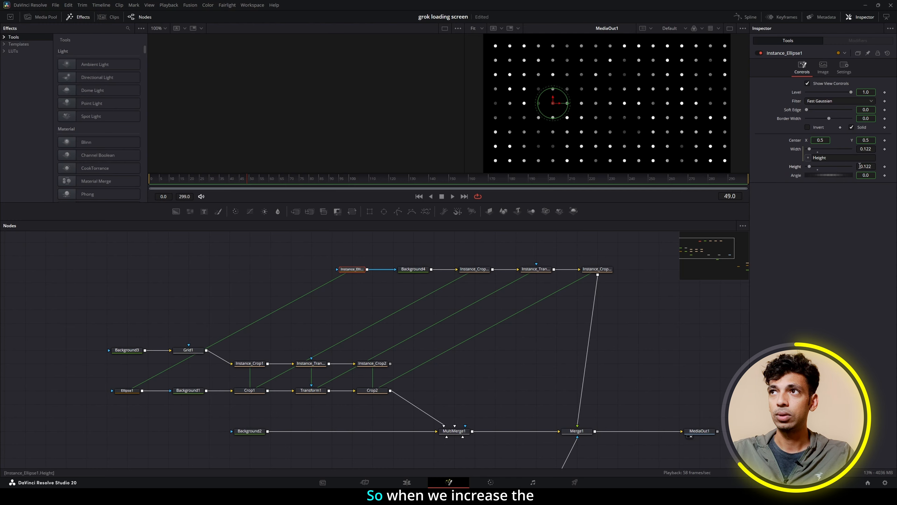
drag(860, 166, 862, 166)
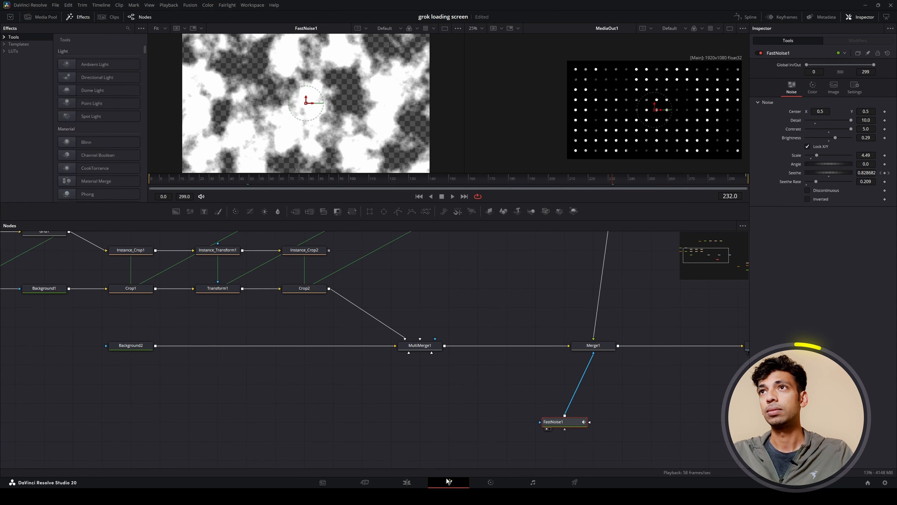
Scrub through the composition's frames to review the animated noise mask and its effect on the dots.
drag(155, 179, 547, 187)
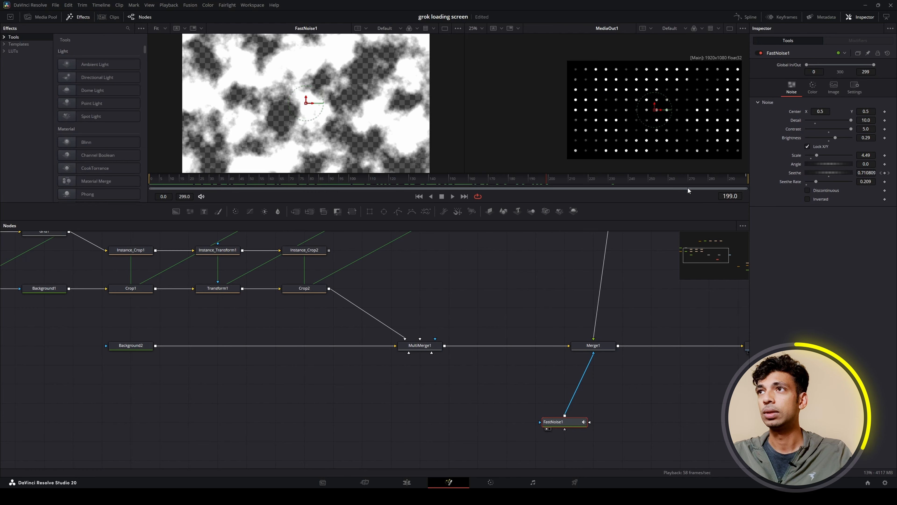
drag(817, 184, 761, 186)
drag(229, 178, 755, 182)
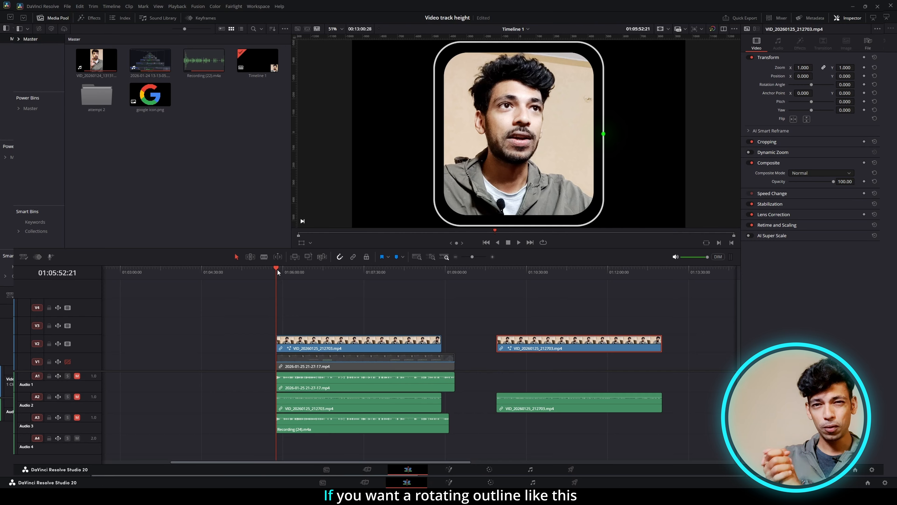
Scrub through the first video clip in the Video track height project to preview the rotating green outline.
drag(278, 270, 417, 291)
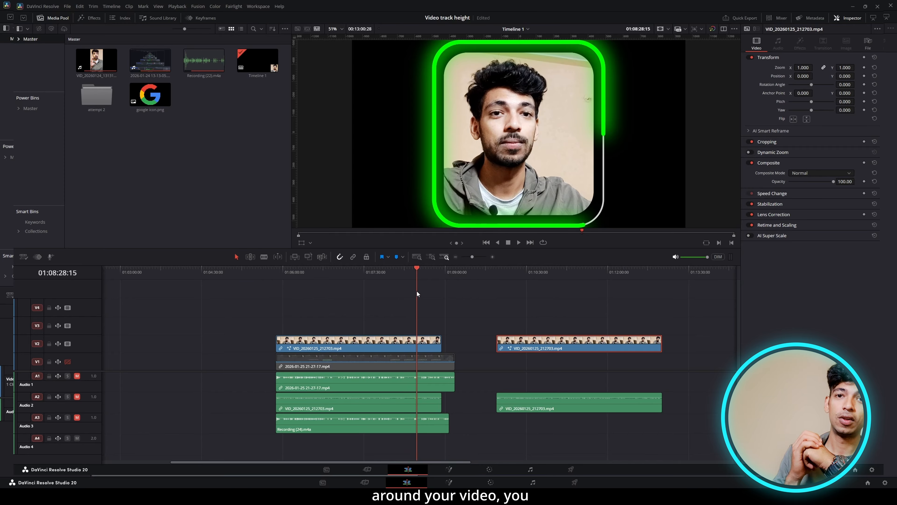